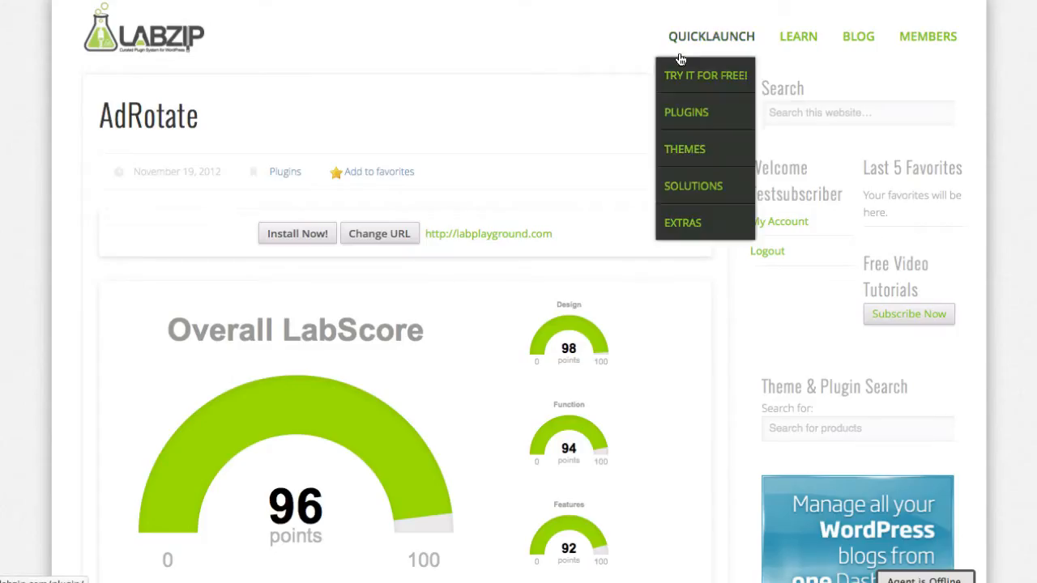
{"action": "mouse_move", "coordinate": [677, 35]}
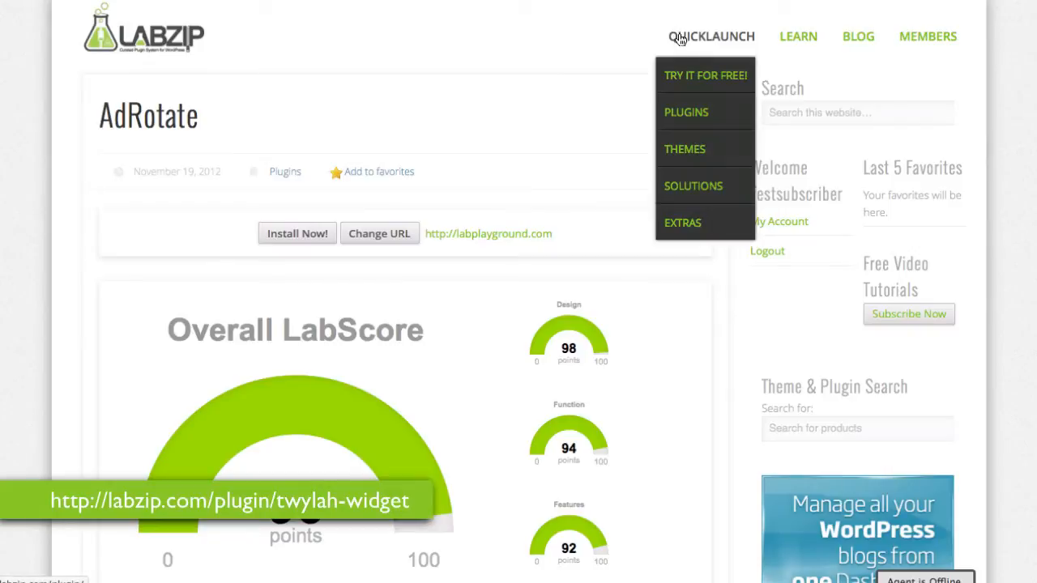
{"action": "mouse_move", "coordinate": [682, 119]}
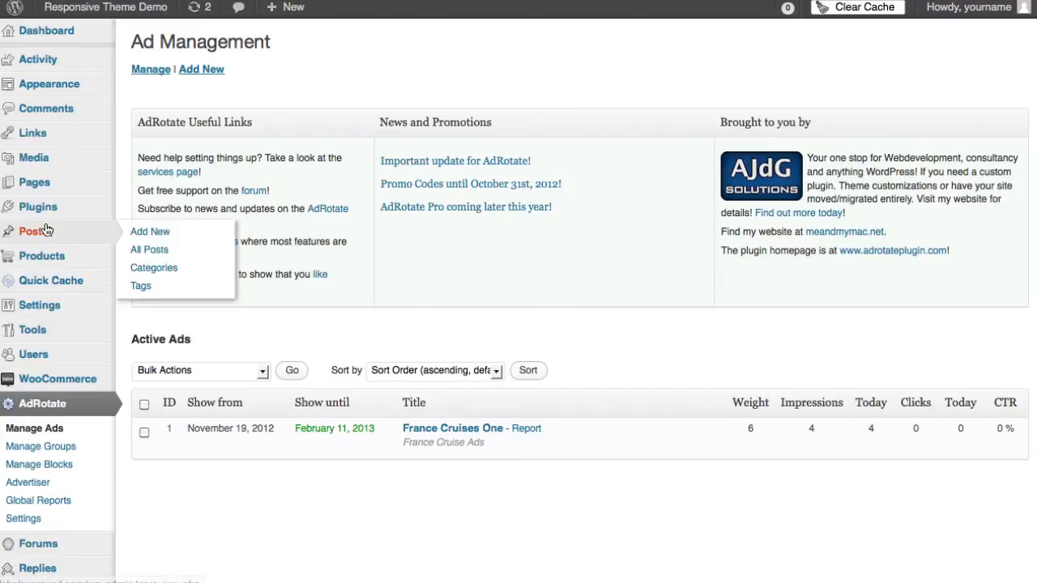
Check the list of installed plugins and open AdRotate's ad management page.
{"action": "mouse_move", "coordinate": [67, 217]}
{"action": "left_click", "coordinate": [180, 245]}
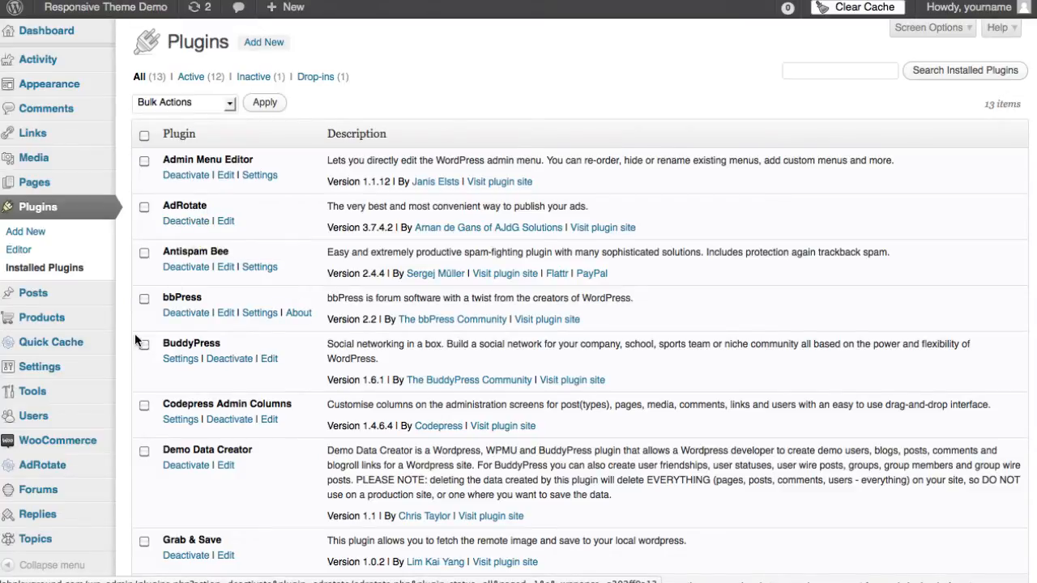
{"action": "mouse_move", "coordinate": [91, 444]}
{"action": "mouse_move", "coordinate": [73, 474]}
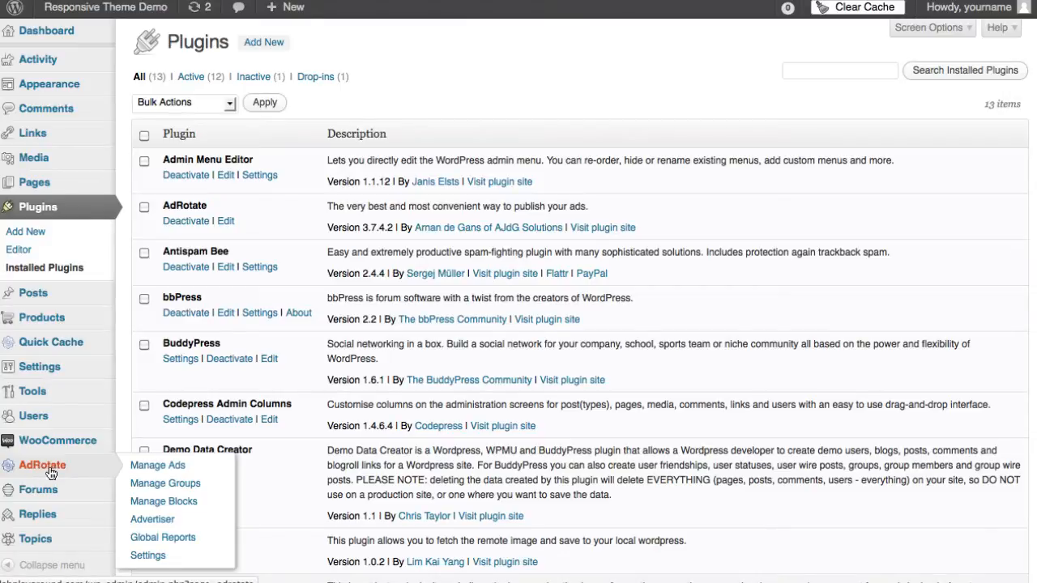
{"action": "left_click", "coordinate": [50, 472]}
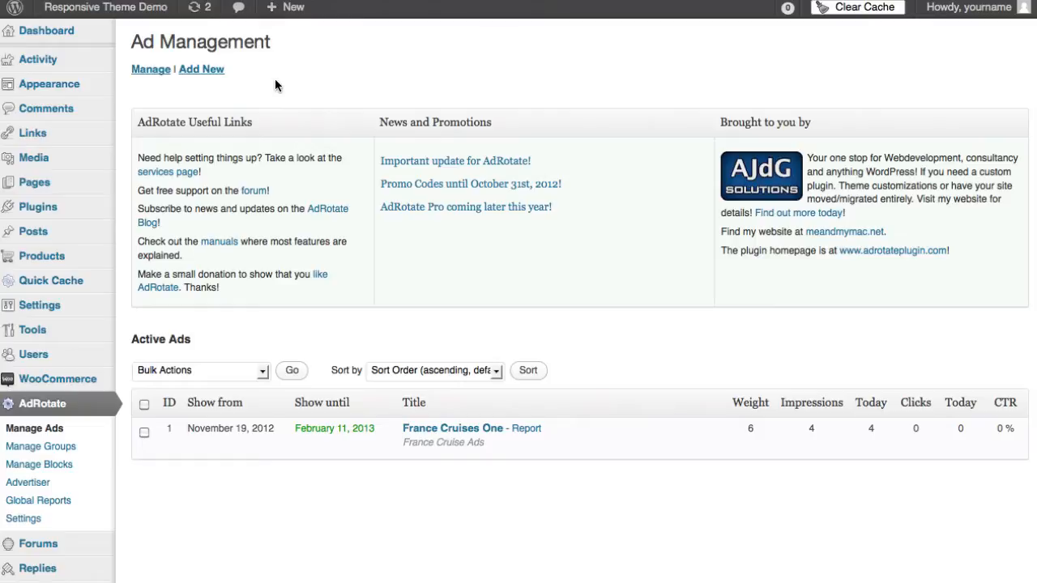
Start a new ad in AdRotate and title it "France Cruises Two".
{"action": "left_click", "coordinate": [201, 70]}
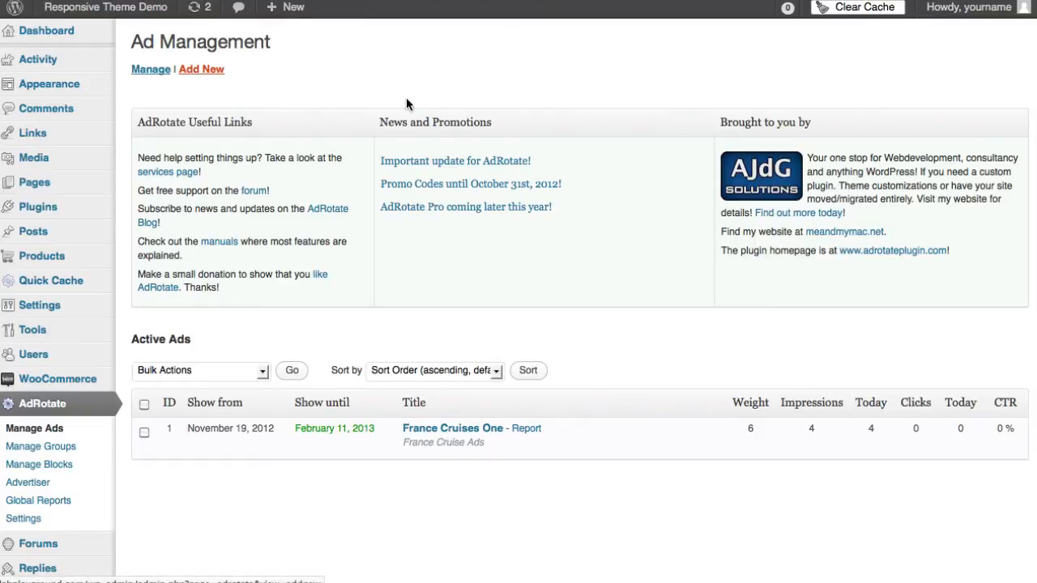
{"action": "scroll", "coordinate": [604, 296], "scroll_direction": "down", "scroll_amount": 5}
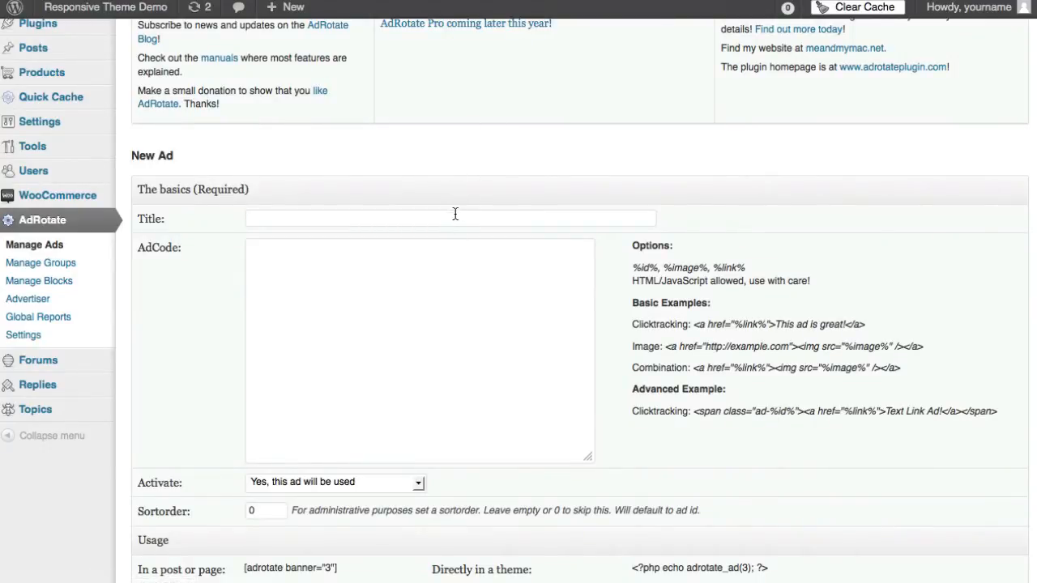
{"action": "left_click", "coordinate": [456, 214]}
{"action": "type", "text": "France"}
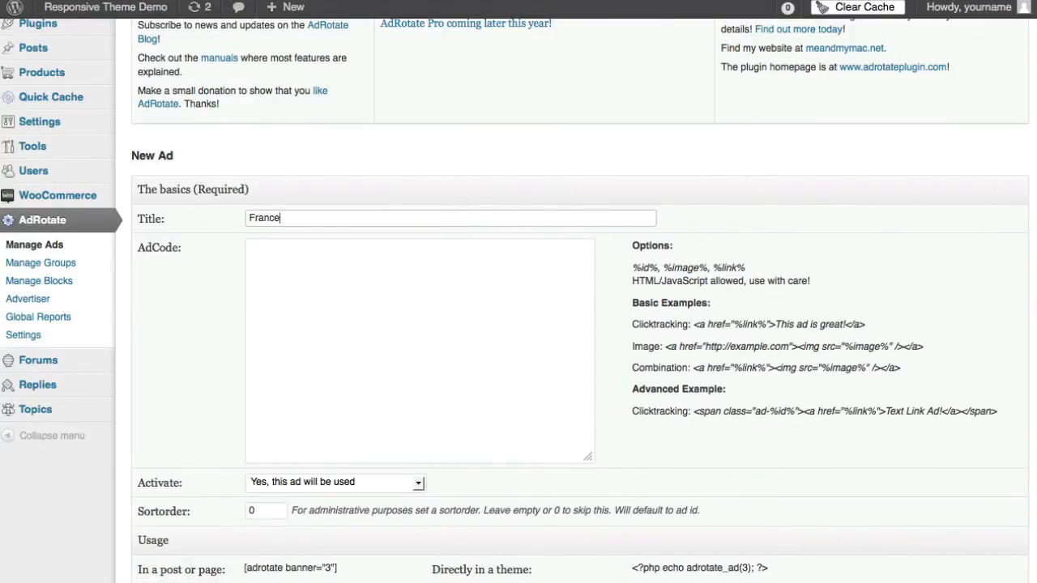
{"action": "type", "text": " Cruises Two"}
Copy the advanced clicktracking example, <span class="ad-%id%"><a href="%link%">Text Link Ad!</a></span>, into the ad's AdCode.
{"action": "left_click", "coordinate": [575, 300]}
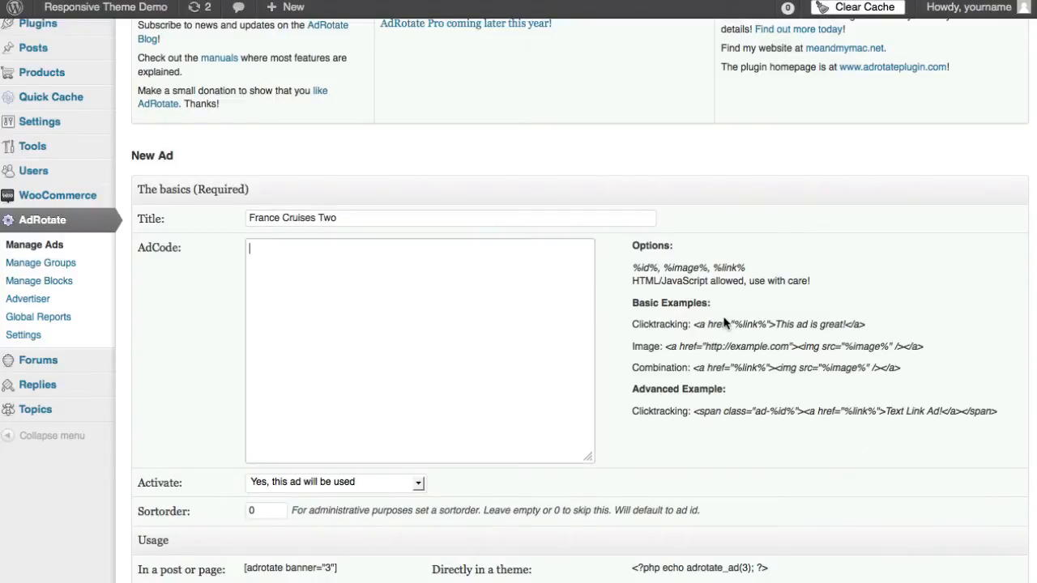
{"action": "left_click", "coordinate": [778, 389]}
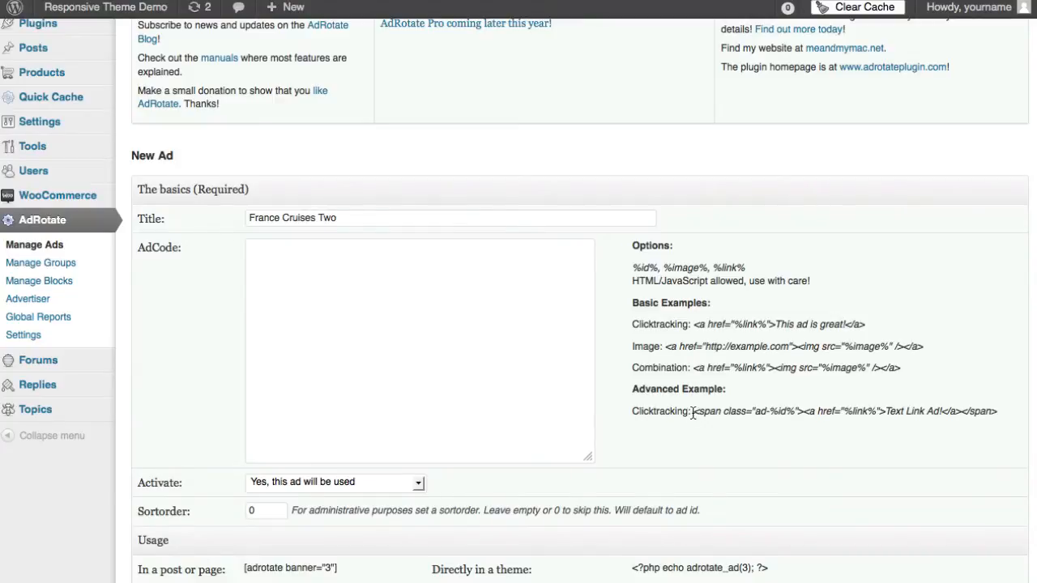
{"action": "left_click_drag", "start_coordinate": [693, 413], "coordinate": [951, 417]}
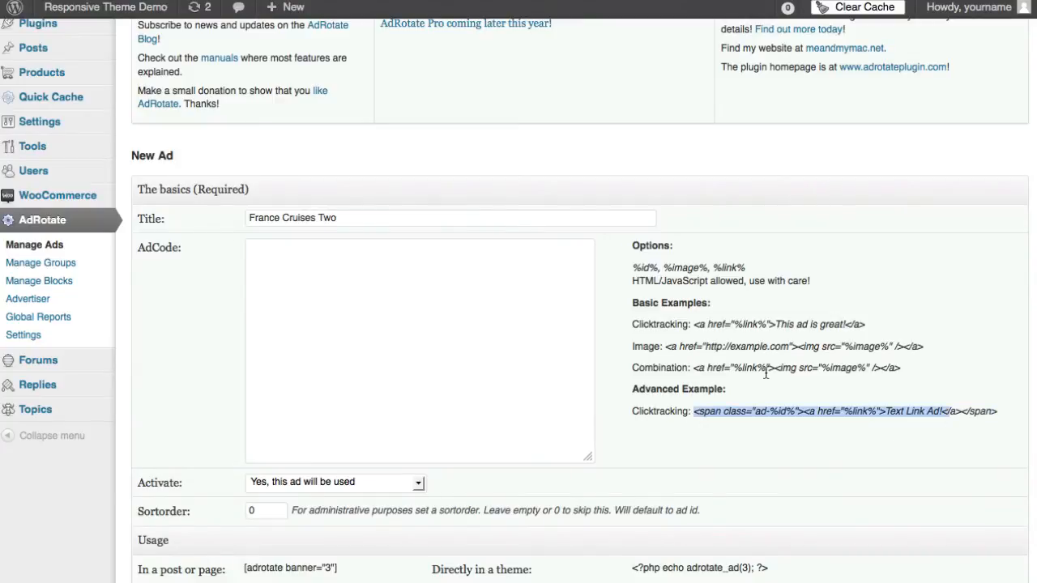
{"action": "left_click", "coordinate": [695, 412]}
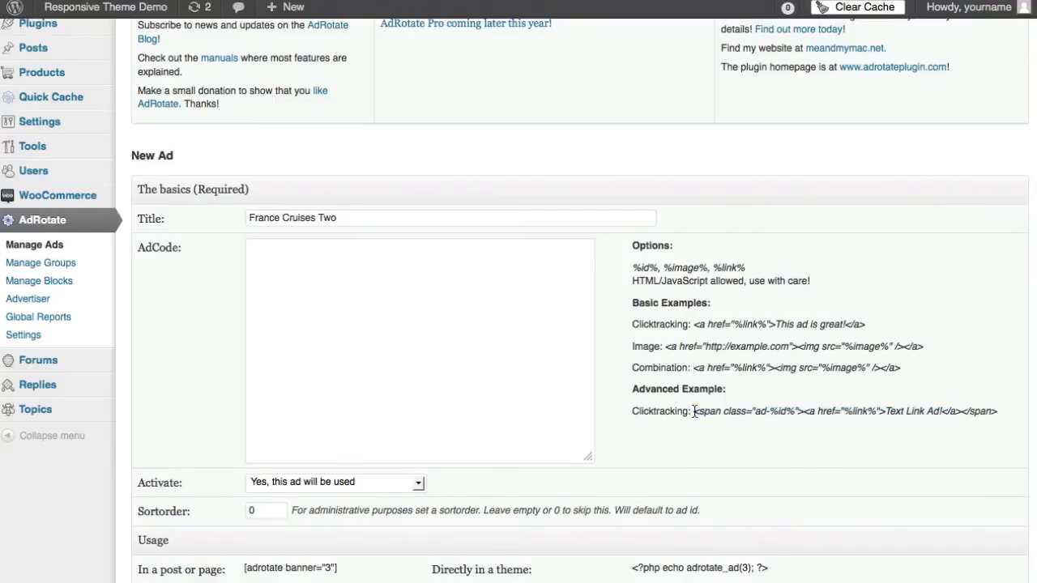
{"action": "left_click_drag", "start_coordinate": [694, 411], "coordinate": [1021, 418]}
{"action": "key", "text": "ctrl+c"}
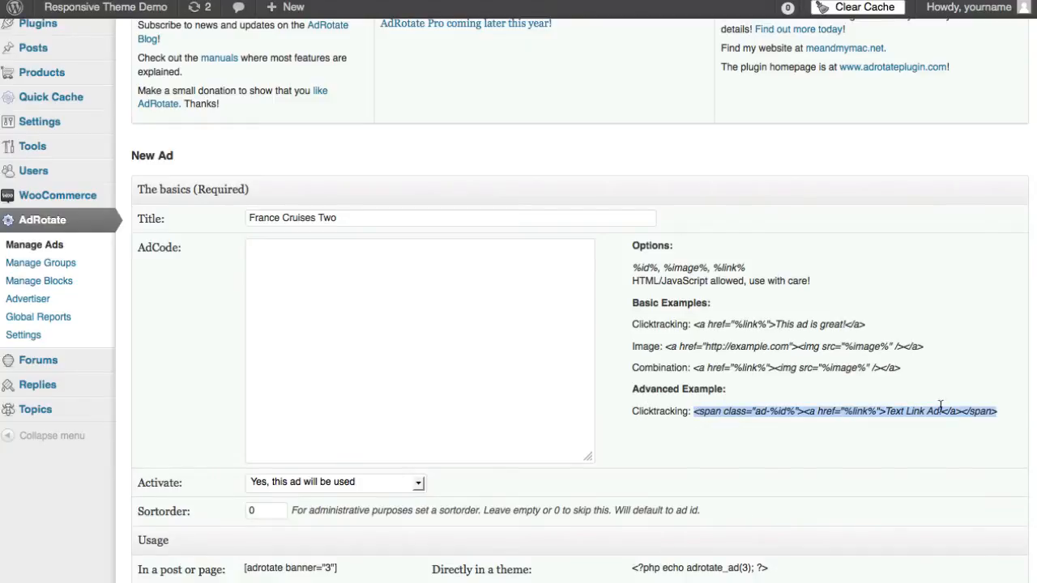
{"action": "left_click", "coordinate": [361, 255]}
{"action": "key", "text": "ctrl+v"}
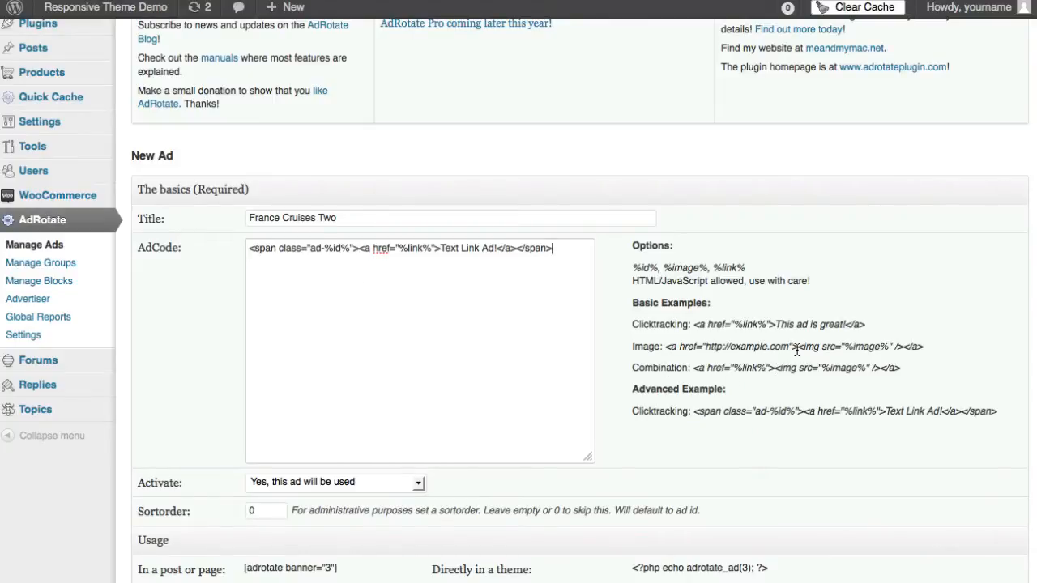
Replace "Text Link Ad!" in the AdCode with the image tag <img src="%image%" /> from the basic image example.
{"action": "left_click_drag", "start_coordinate": [797, 349], "coordinate": [904, 350]}
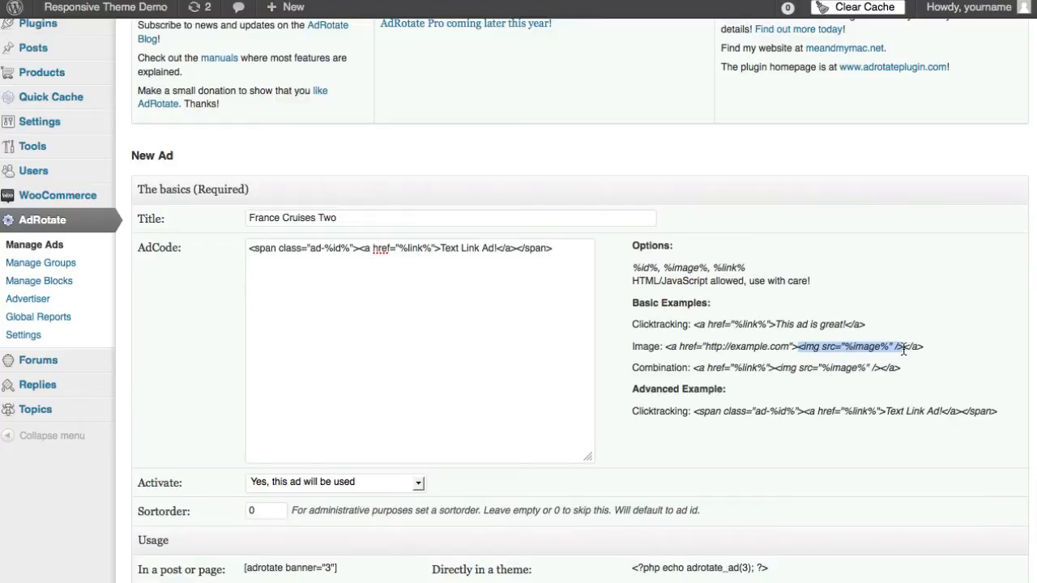
{"action": "left_click_drag", "start_coordinate": [441, 248], "coordinate": [501, 247]}
{"action": "key", "text": "super+v"}
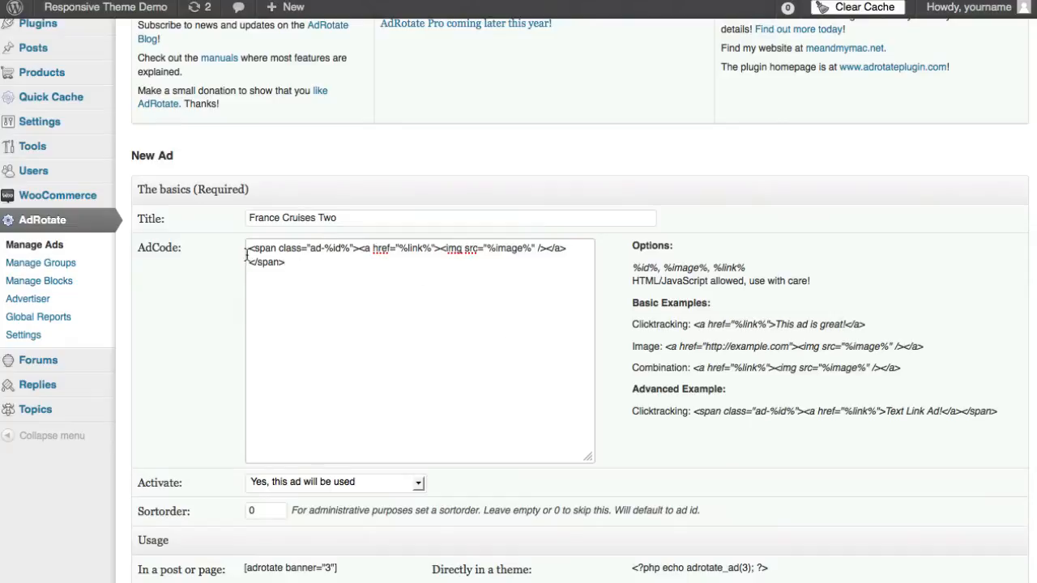
Examine the AdCode part by part: the span class, the link tag, the image tag and the whole snippet.
{"action": "left_click_drag", "start_coordinate": [246, 254], "coordinate": [360, 249]}
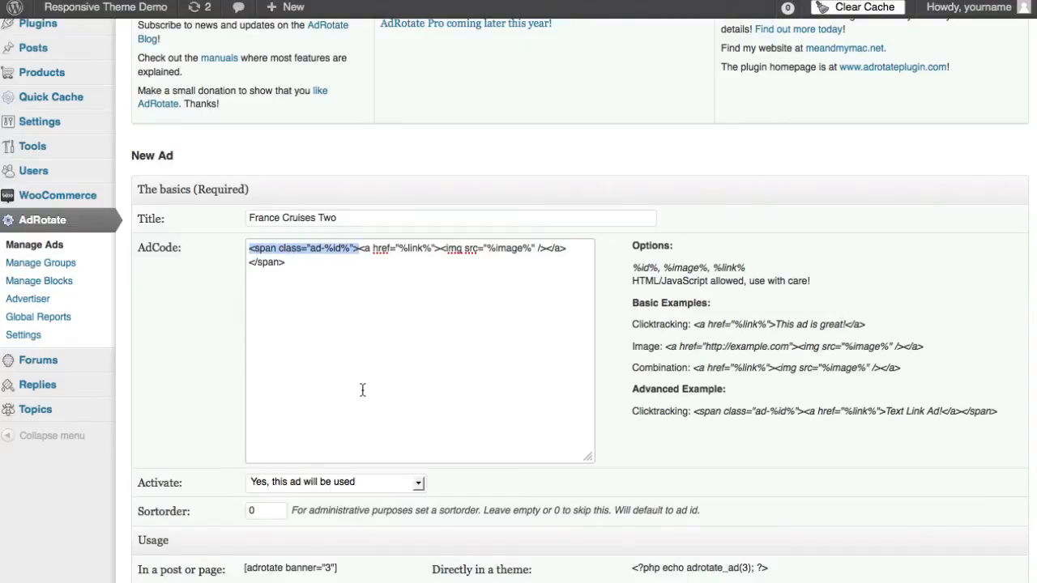
{"action": "left_click", "coordinate": [380, 269]}
{"action": "left_click_drag", "start_coordinate": [359, 248], "coordinate": [441, 258]}
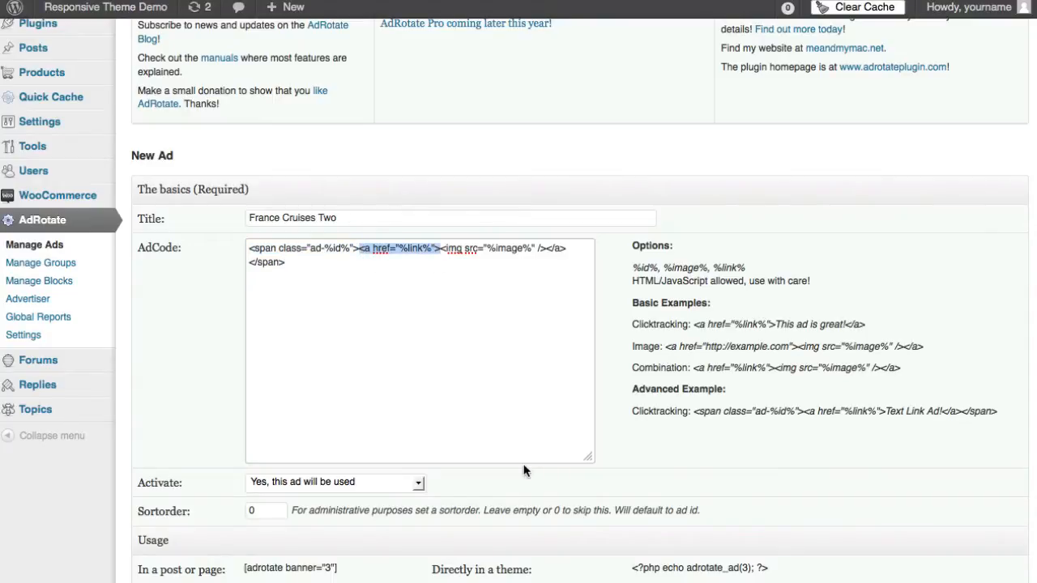
{"action": "left_click", "coordinate": [465, 281]}
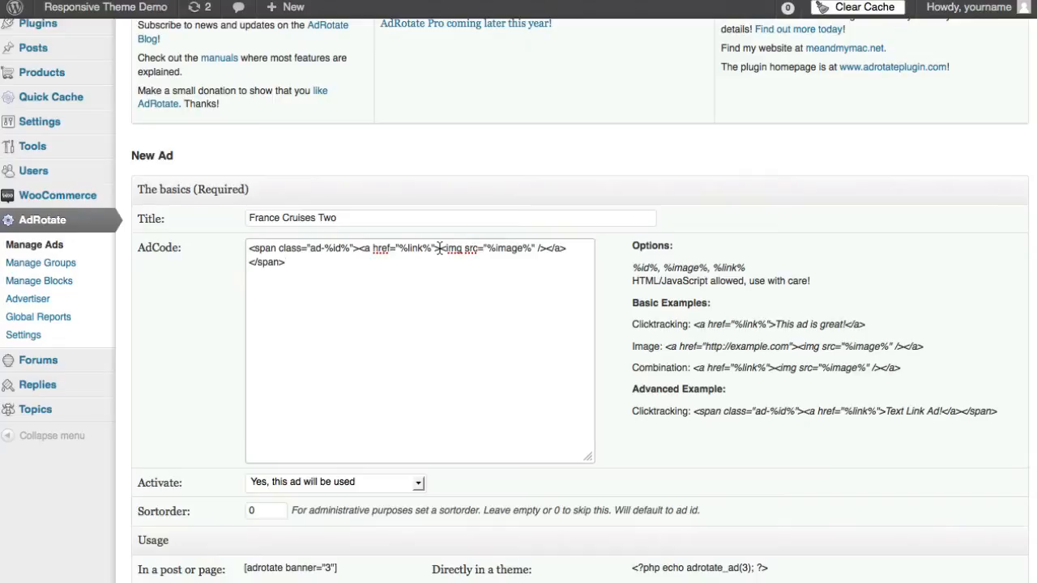
{"action": "left_click_drag", "start_coordinate": [439, 248], "coordinate": [547, 252]}
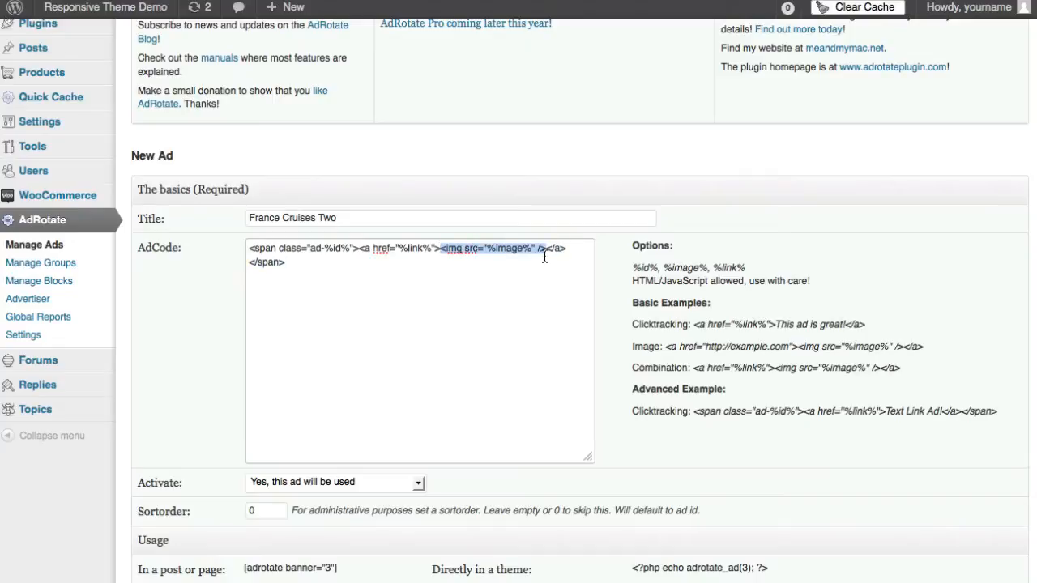
{"action": "left_click", "coordinate": [564, 306]}
{"action": "triple_click", "coordinate": [320, 257]}
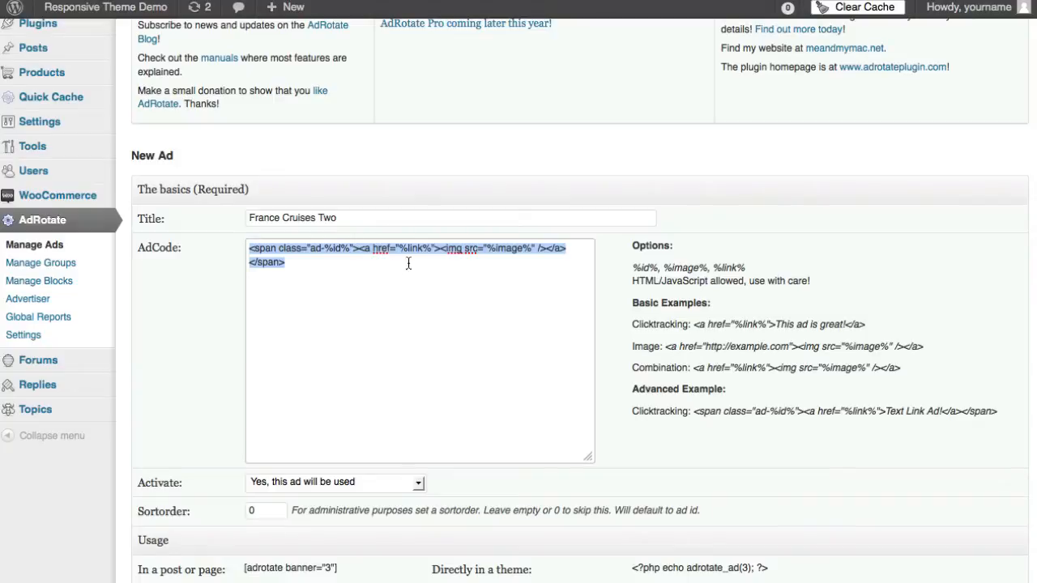
{"action": "scroll", "coordinate": [632, 502], "scroll_direction": "down", "scroll_amount": 2}
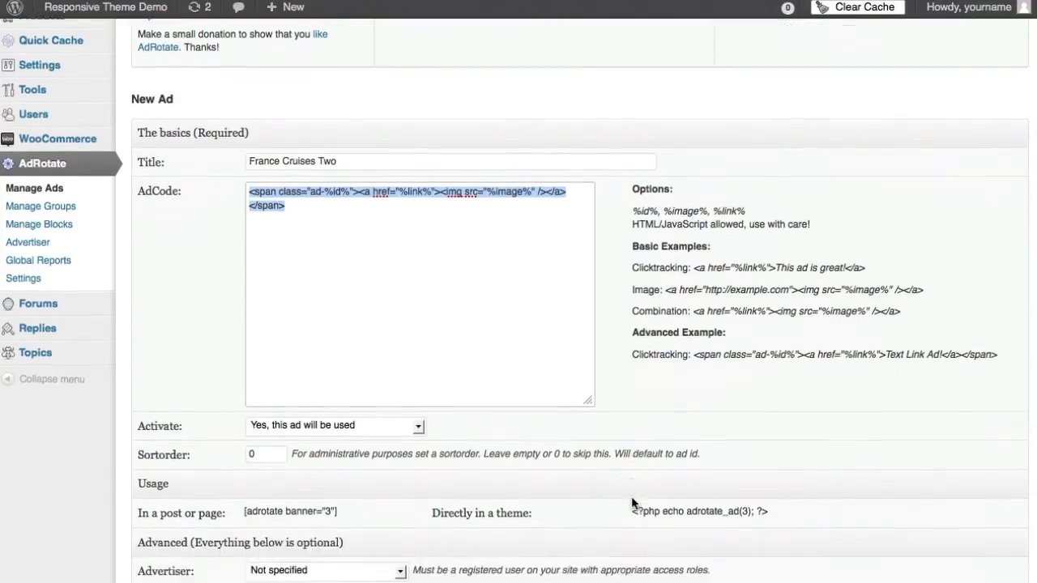
{"action": "scroll", "coordinate": [632, 502], "scroll_direction": "down", "scroll_amount": 1}
{"action": "left_click", "coordinate": [502, 239]}
Set the ad's activation to "No, no do not show this ad anywhere" and switch it back to "Yes, this ad will be used".
{"action": "scroll", "coordinate": [453, 397], "scroll_direction": "down", "scroll_amount": 3}
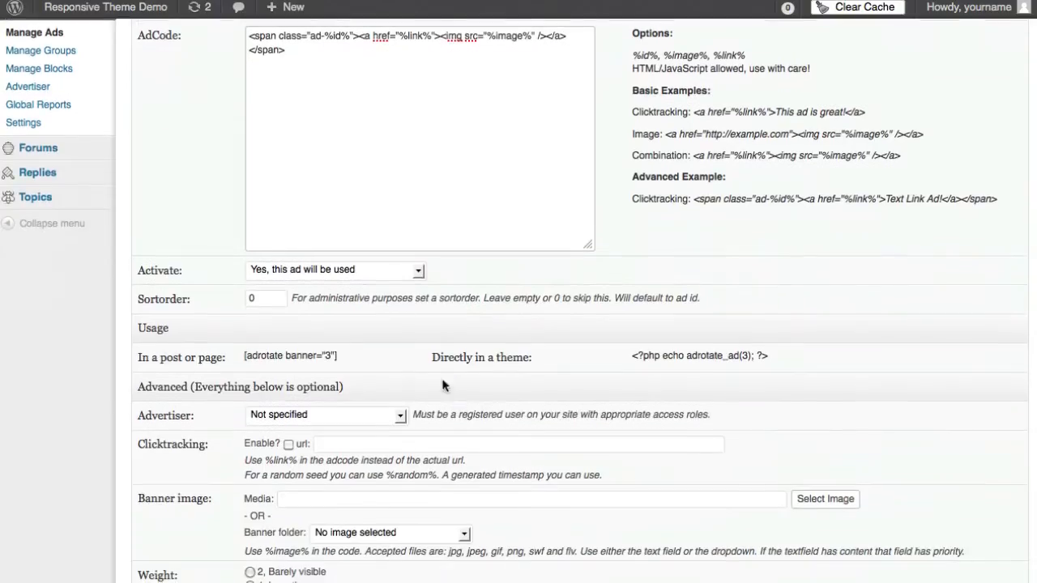
{"action": "left_click", "coordinate": [322, 275]}
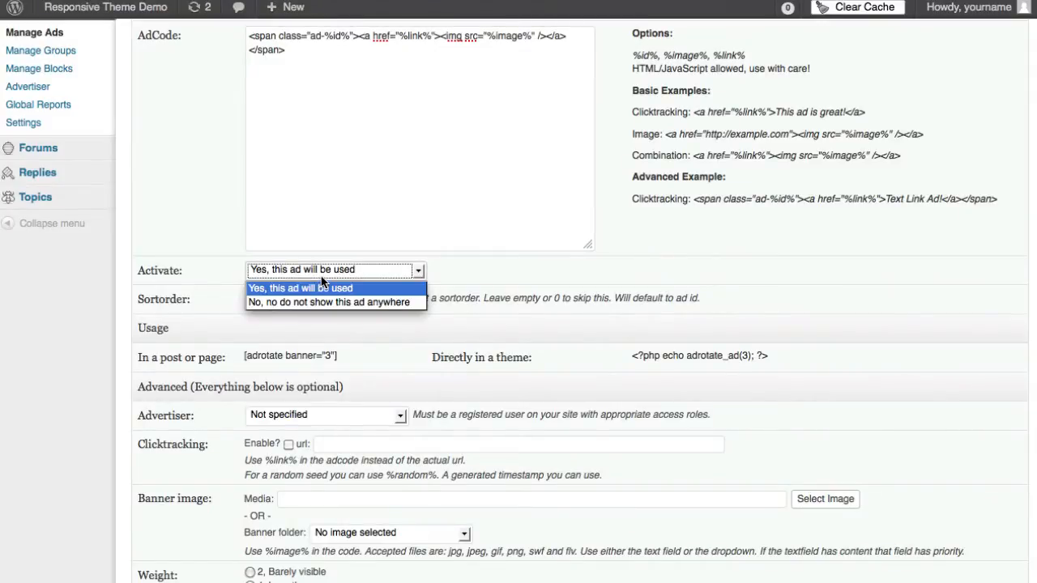
{"action": "left_click", "coordinate": [326, 304]}
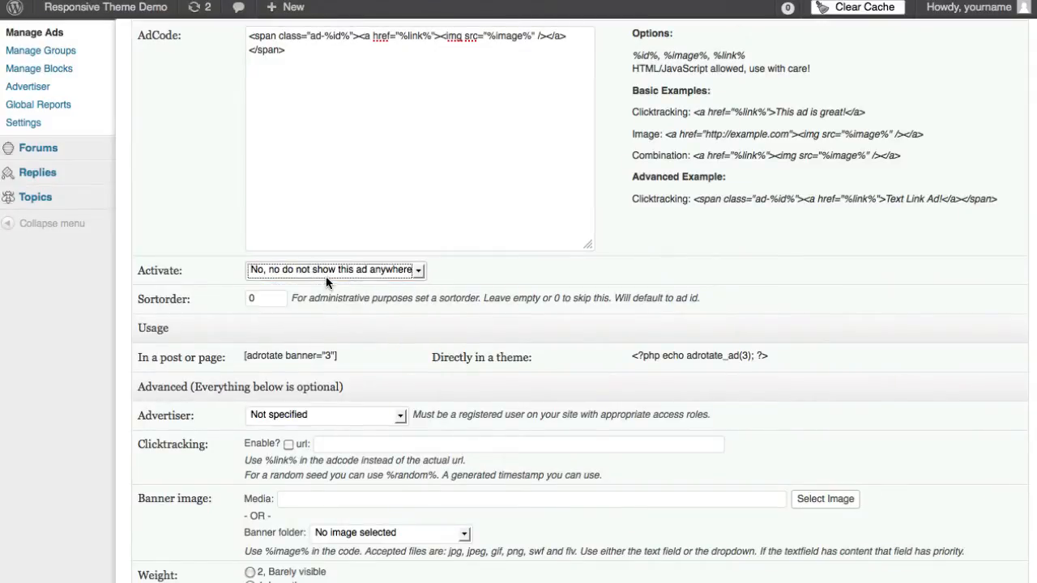
{"action": "left_click", "coordinate": [326, 276]}
{"action": "left_click", "coordinate": [327, 284]}
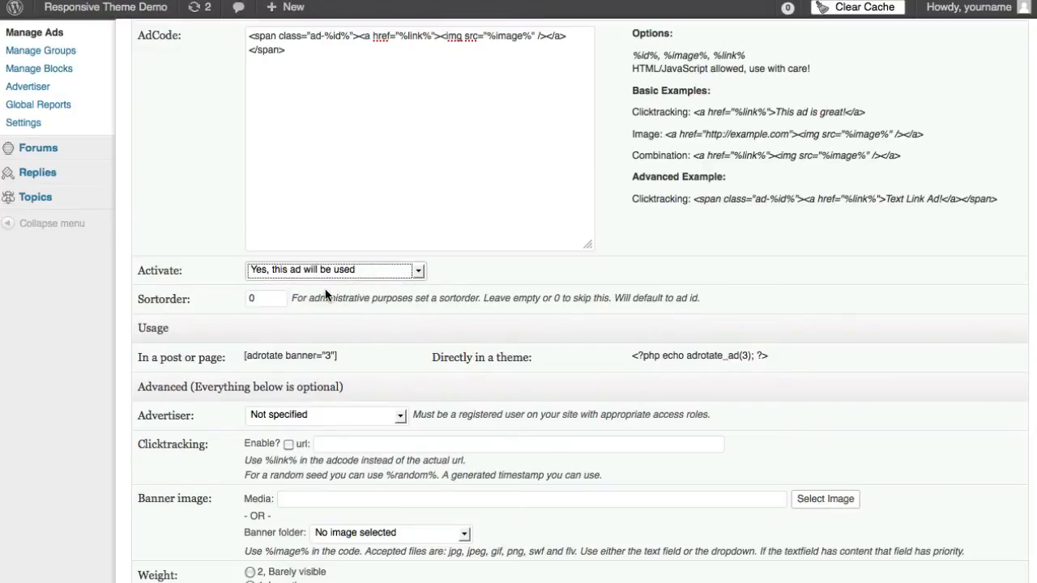
Examine the ad's sort order and its usage codes for a post or page and for a theme.
{"action": "left_click", "coordinate": [275, 299]}
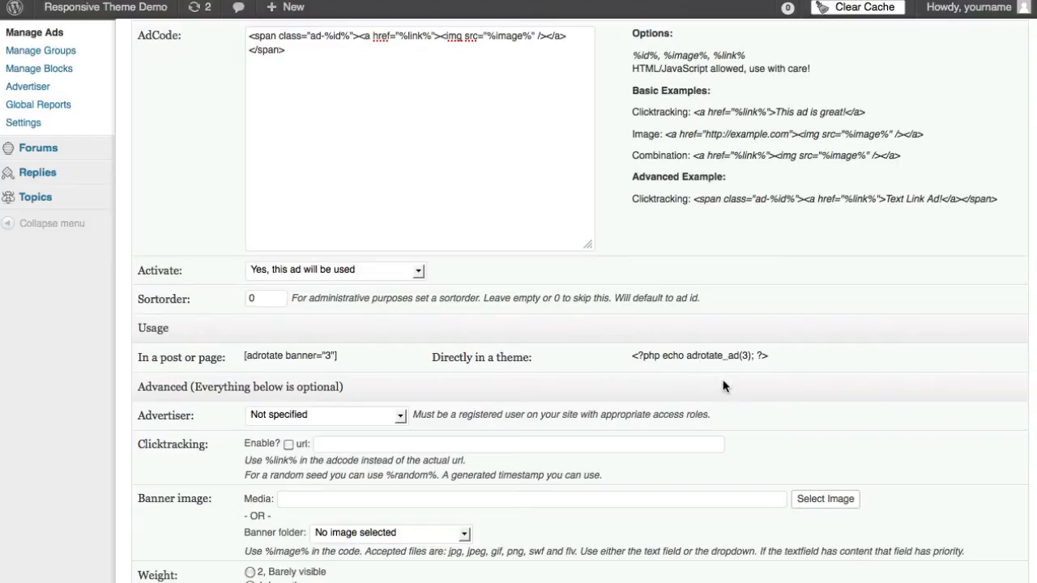
{"action": "scroll", "coordinate": [695, 390], "scroll_direction": "down", "scroll_amount": 3}
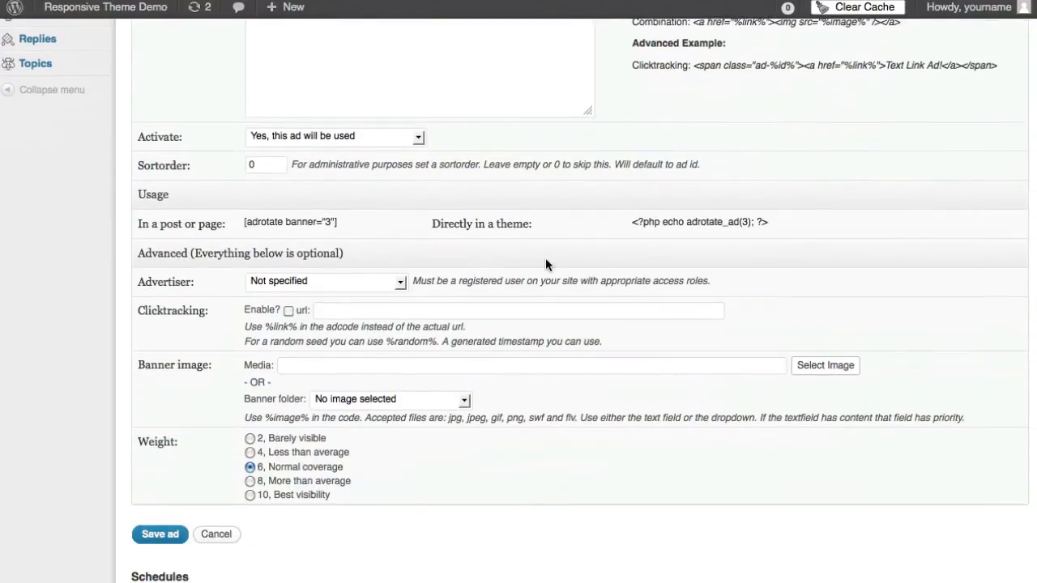
{"action": "left_click_drag", "start_coordinate": [361, 224], "coordinate": [243, 227]}
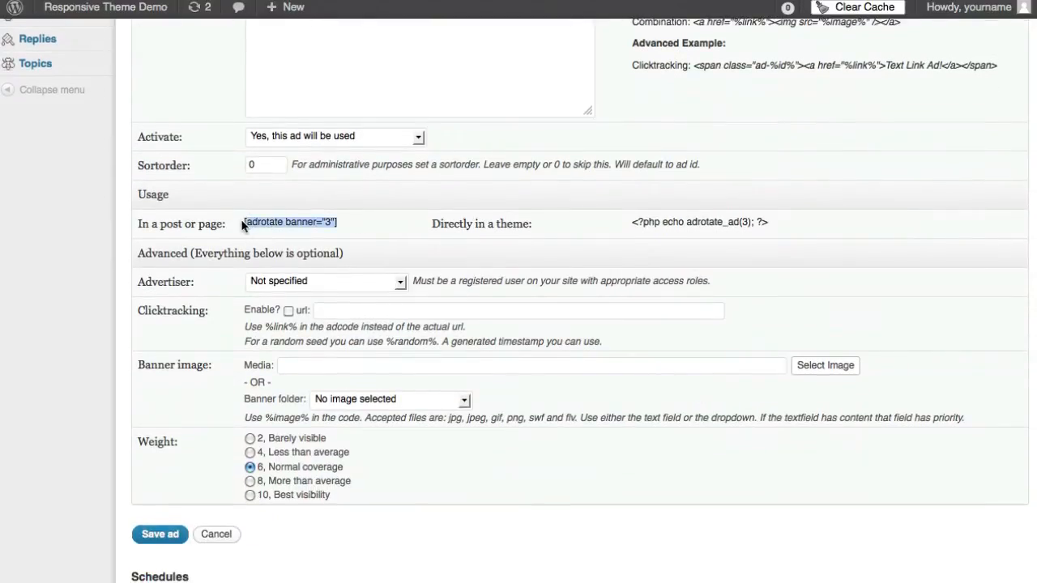
{"action": "left_click_drag", "start_coordinate": [613, 222], "coordinate": [725, 232]}
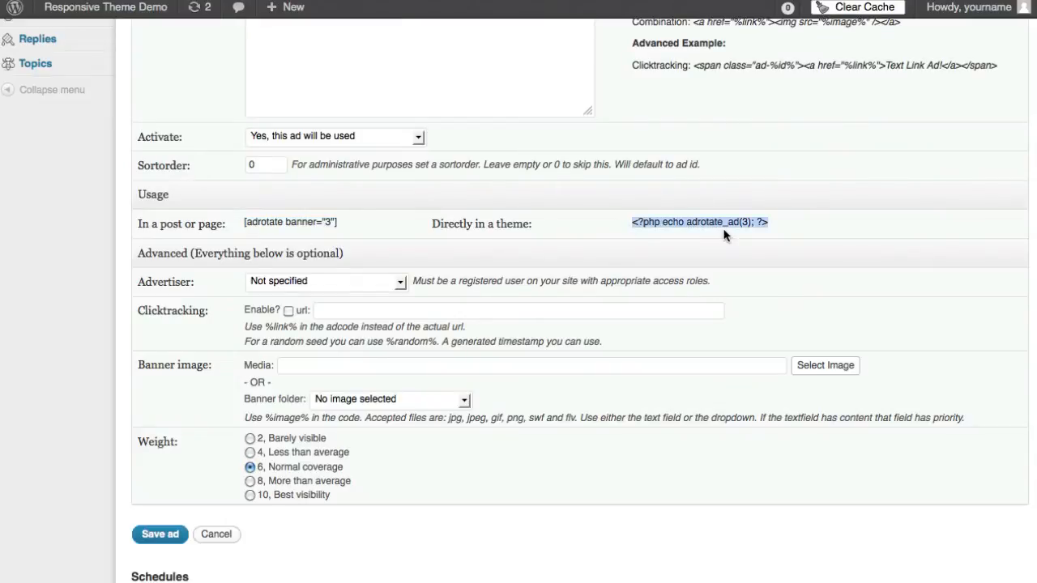
{"action": "left_click", "coordinate": [784, 234]}
{"action": "scroll", "coordinate": [785, 234], "scroll_direction": "up", "scroll_amount": 7}
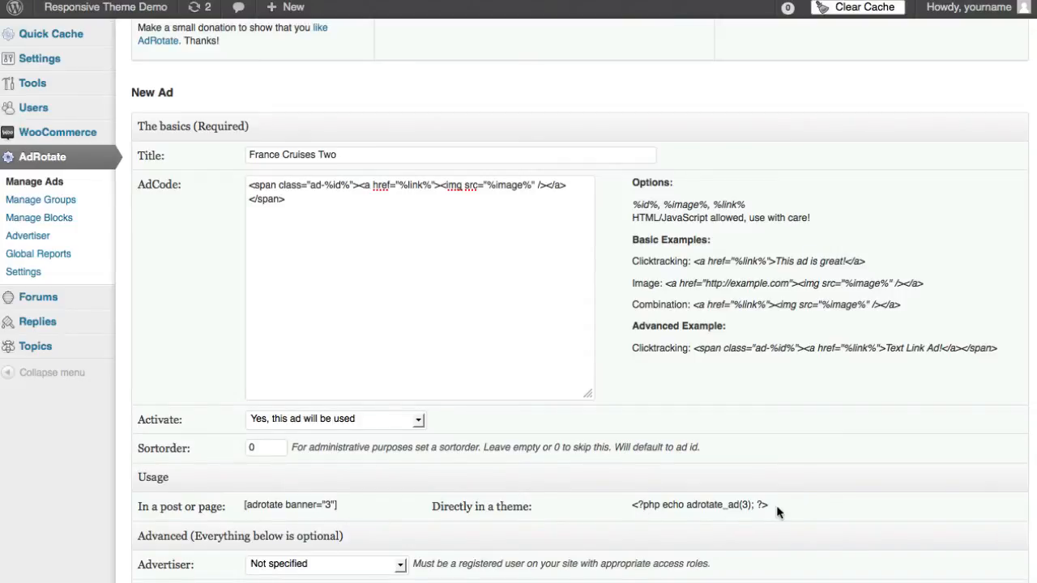
Assign a registered user as the ad's advertiser in the advanced options.
{"action": "scroll", "coordinate": [776, 512], "scroll_direction": "down", "scroll_amount": 5}
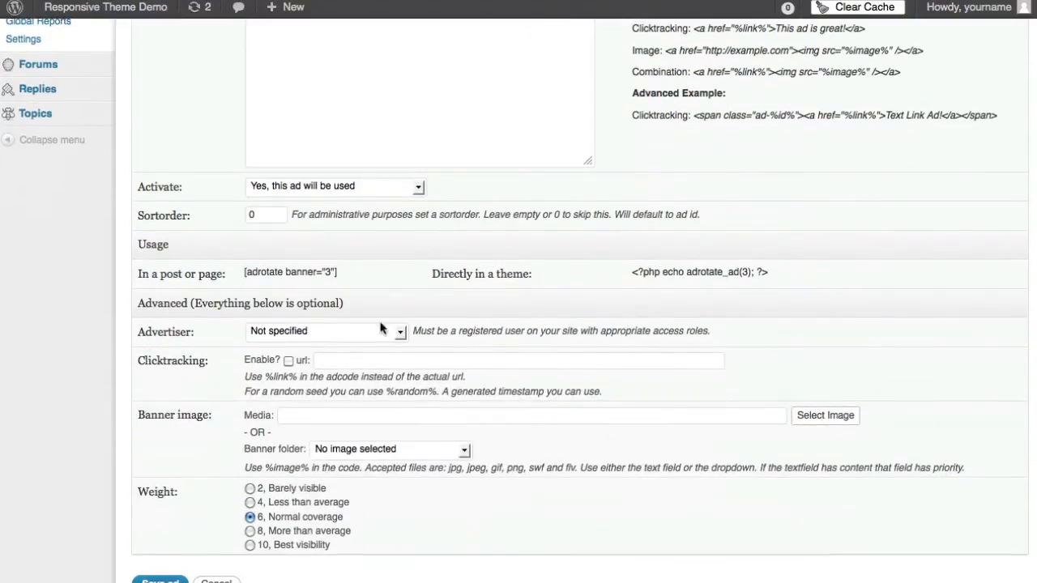
{"action": "left_click", "coordinate": [311, 334]}
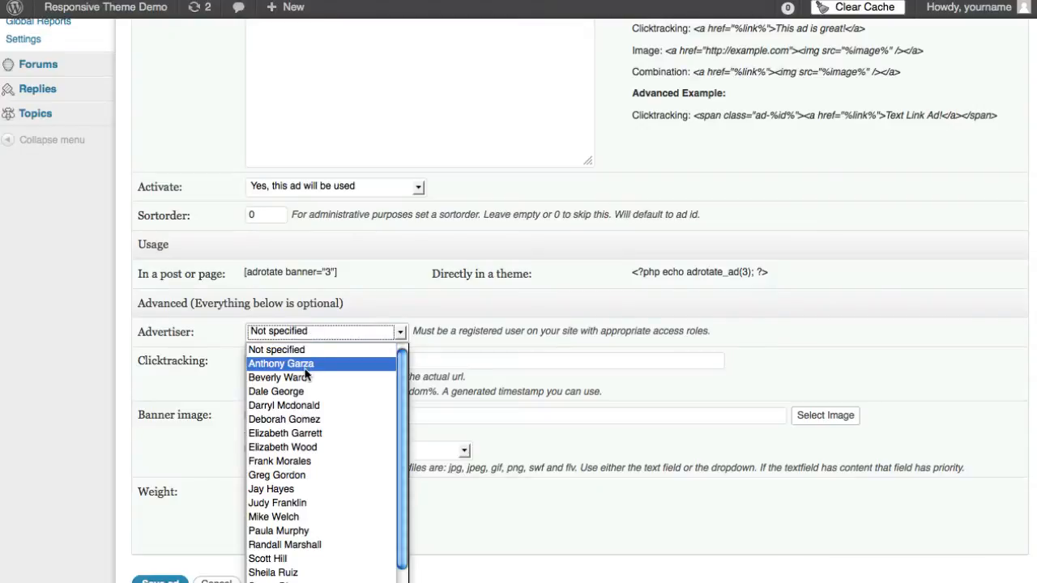
{"action": "left_click", "coordinate": [300, 503]}
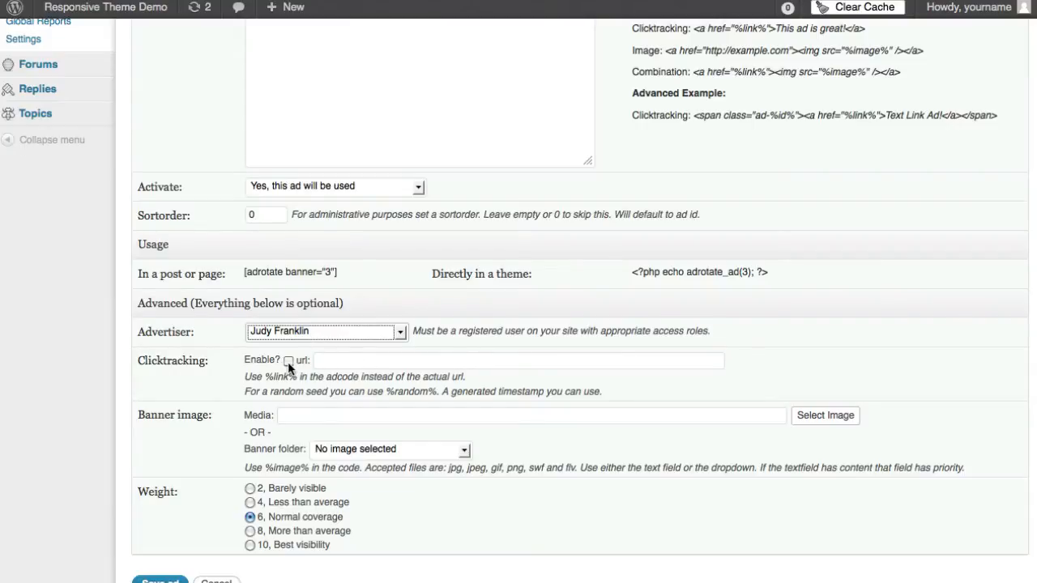
{"action": "scroll", "coordinate": [349, 256], "scroll_direction": "up", "scroll_amount": 5}
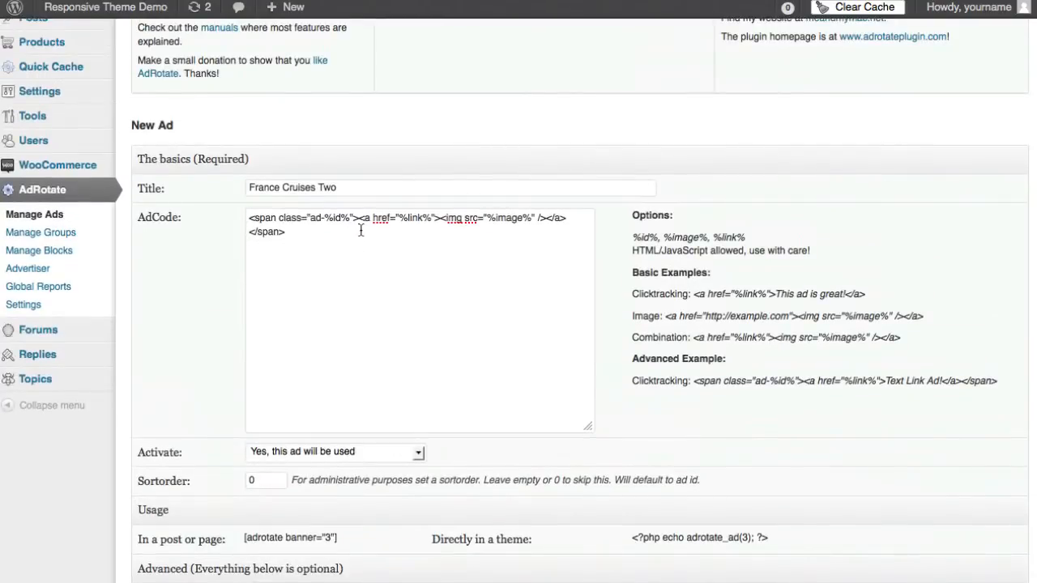
{"action": "left_click_drag", "start_coordinate": [361, 230], "coordinate": [432, 235]}
{"action": "left_click", "coordinate": [406, 229]}
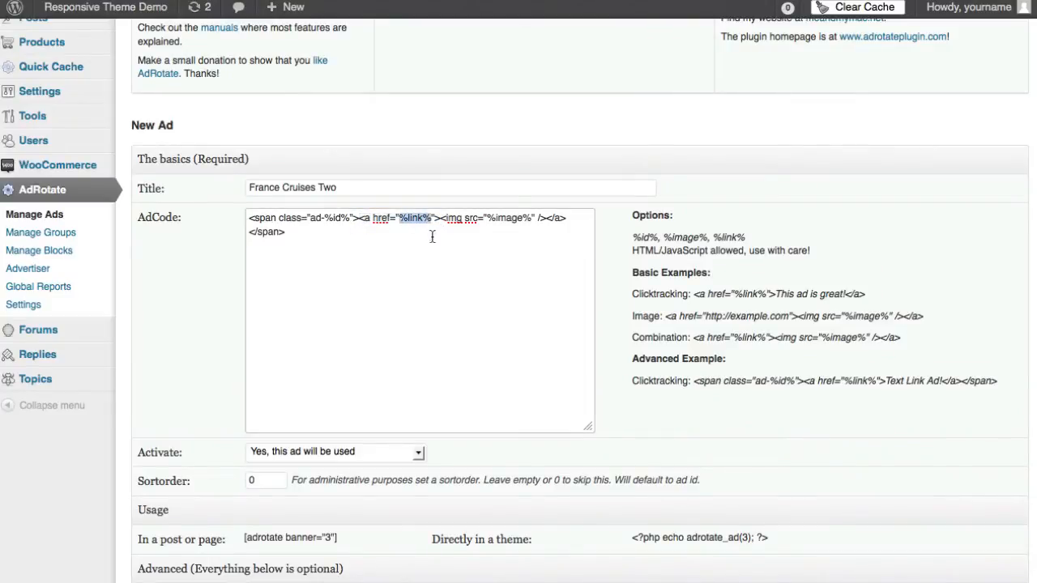
{"action": "left_click", "coordinate": [433, 305]}
{"action": "scroll", "coordinate": [433, 357], "scroll_direction": "down", "scroll_amount": 10}
{"action": "scroll", "coordinate": [400, 324], "scroll_direction": "up", "scroll_amount": 2}
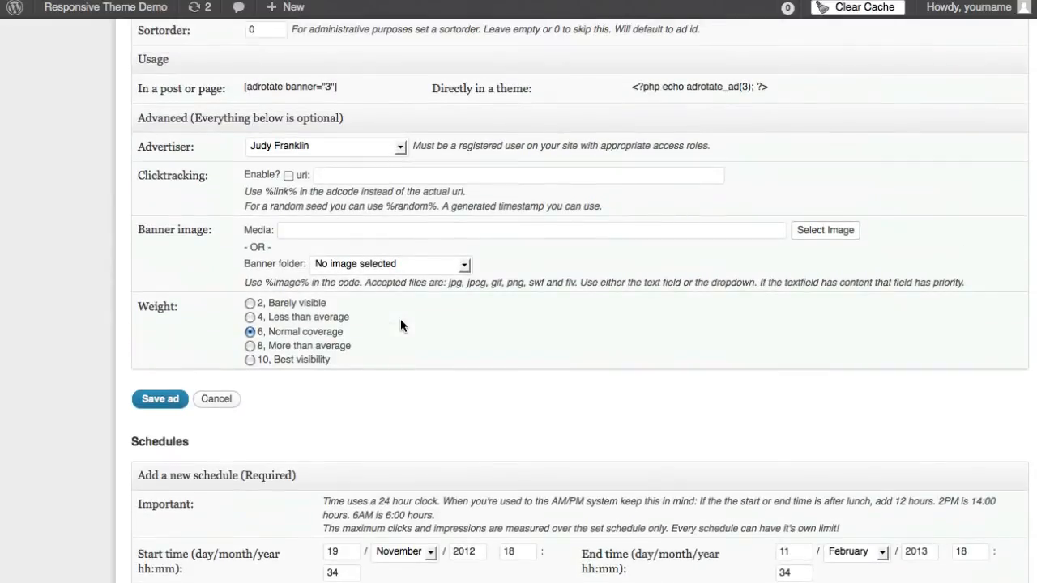
{"action": "left_click", "coordinate": [288, 175]}
{"action": "left_click", "coordinate": [332, 178]}
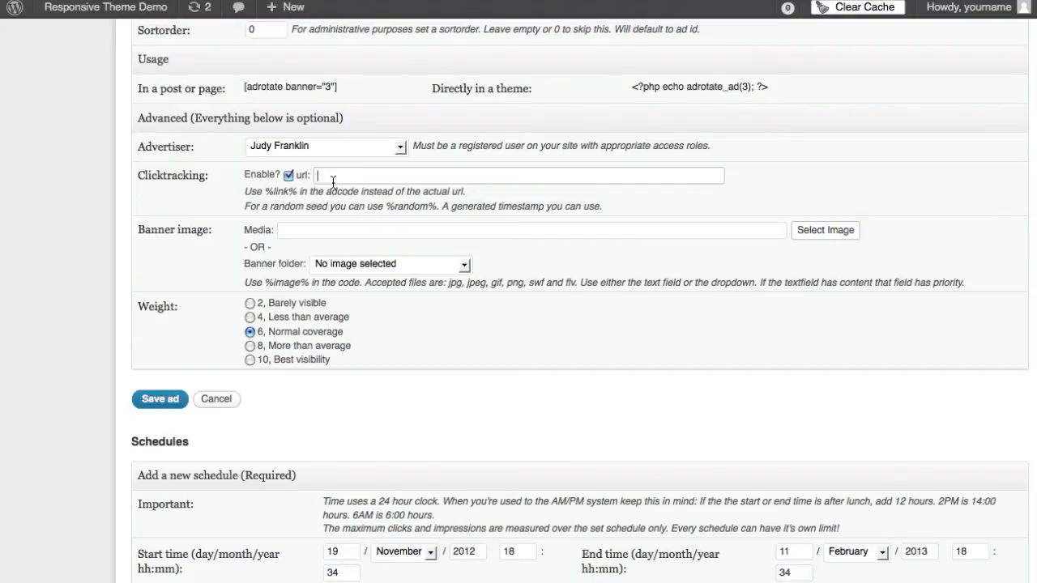
{"action": "type", "text": "h"}
{"action": "key", "text": "Return"}
Upload france-cruises2.png from the computer and insert it at full size as the ad's banner image.
{"action": "left_click", "coordinate": [825, 230]}
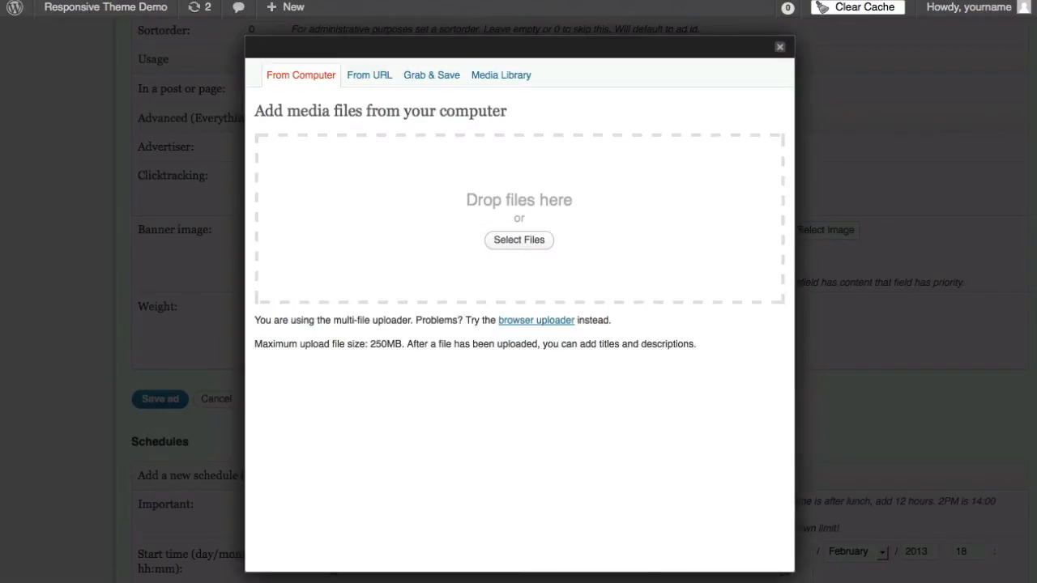
{"action": "left_click_drag", "start_coordinate": [949, 128], "coordinate": [673, 165]}
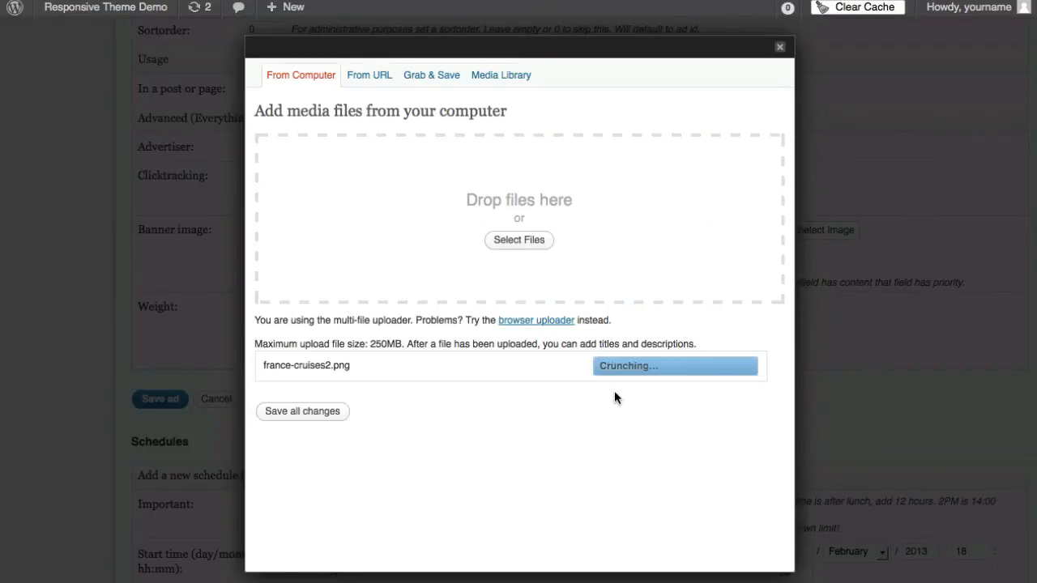
{"action": "scroll", "coordinate": [635, 397], "scroll_direction": "down", "scroll_amount": 5}
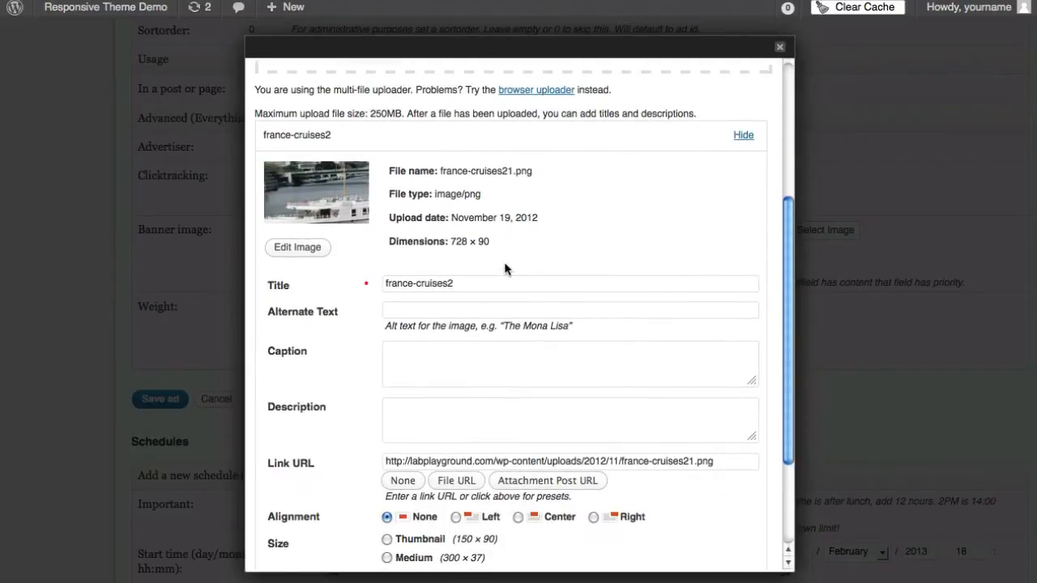
{"action": "left_click_drag", "start_coordinate": [502, 246], "coordinate": [449, 242]}
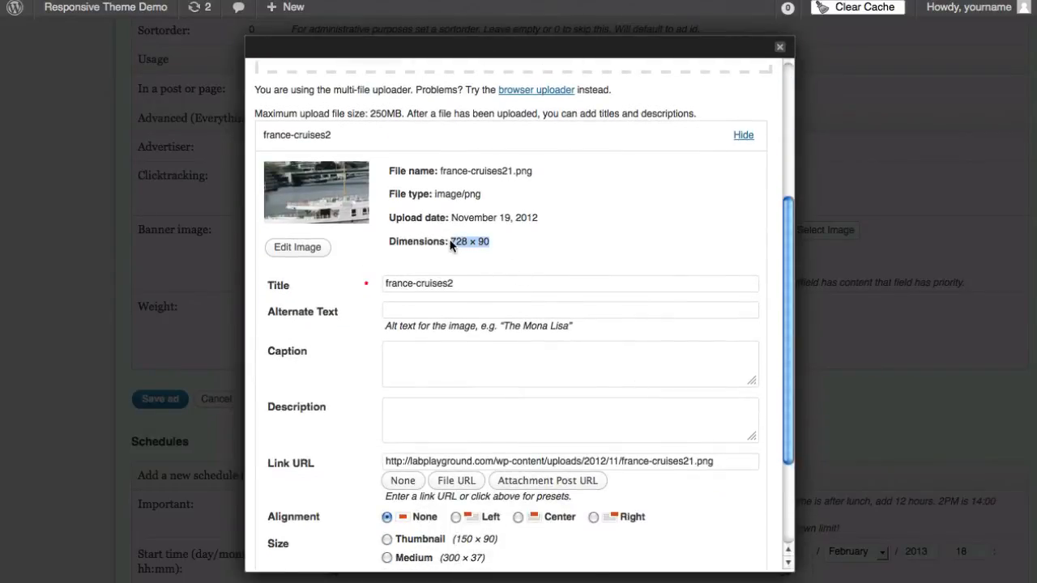
{"action": "left_click", "coordinate": [519, 254]}
{"action": "scroll", "coordinate": [519, 324], "scroll_direction": "down", "scroll_amount": 3}
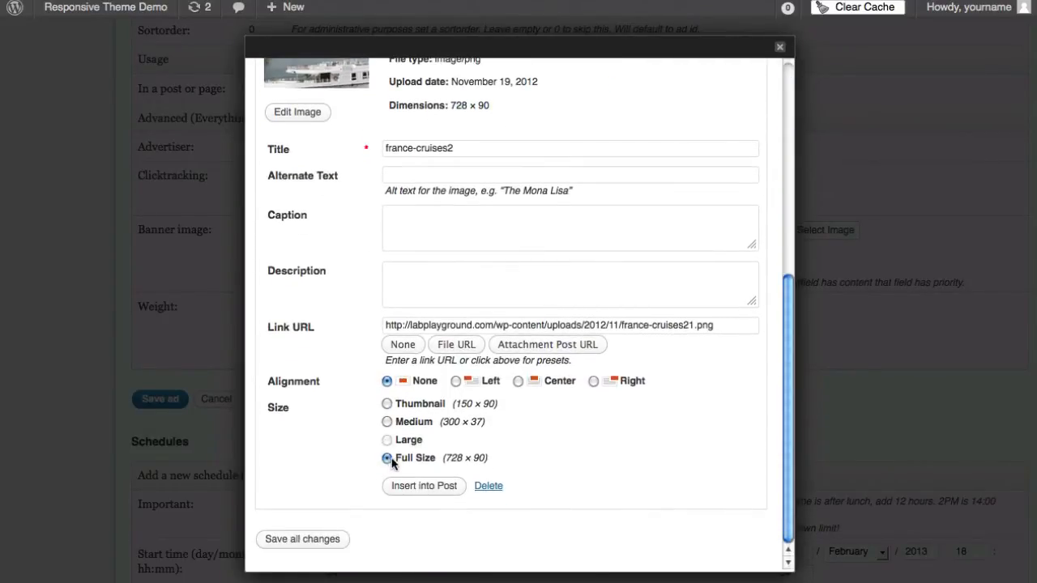
{"action": "left_click", "coordinate": [440, 486]}
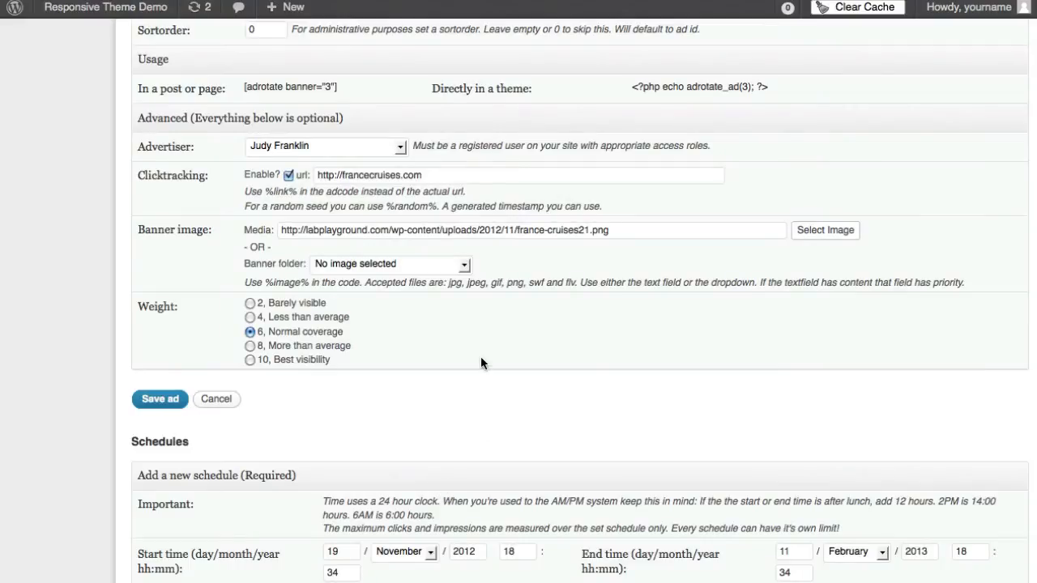
Try the weights "2, Barely visible" and "10, Best visibility", return to "6, Normal coverage" and save the ad.
{"action": "left_click", "coordinate": [466, 268]}
{"action": "left_click", "coordinate": [466, 270]}
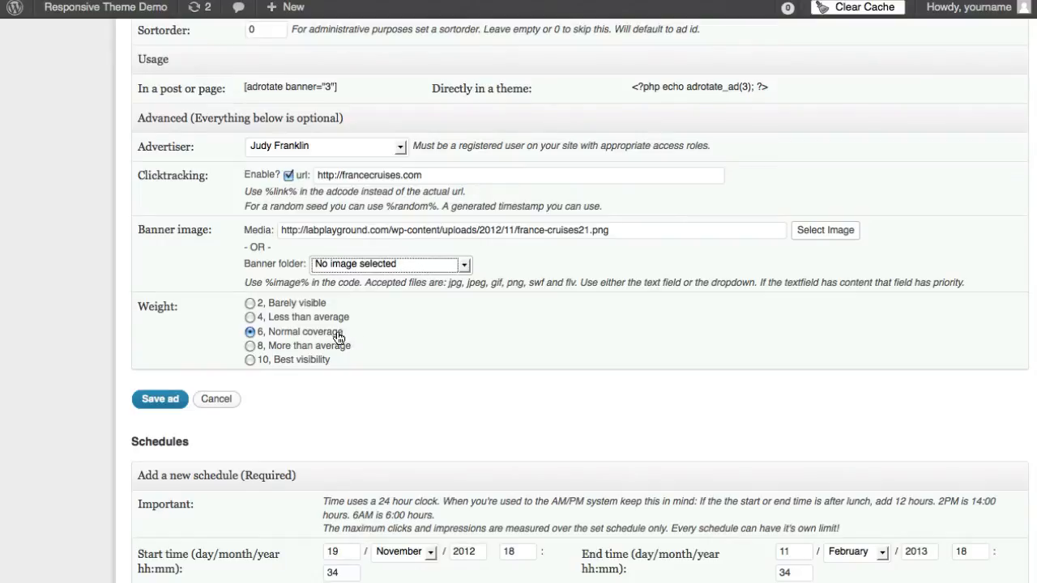
{"action": "left_click", "coordinate": [250, 304]}
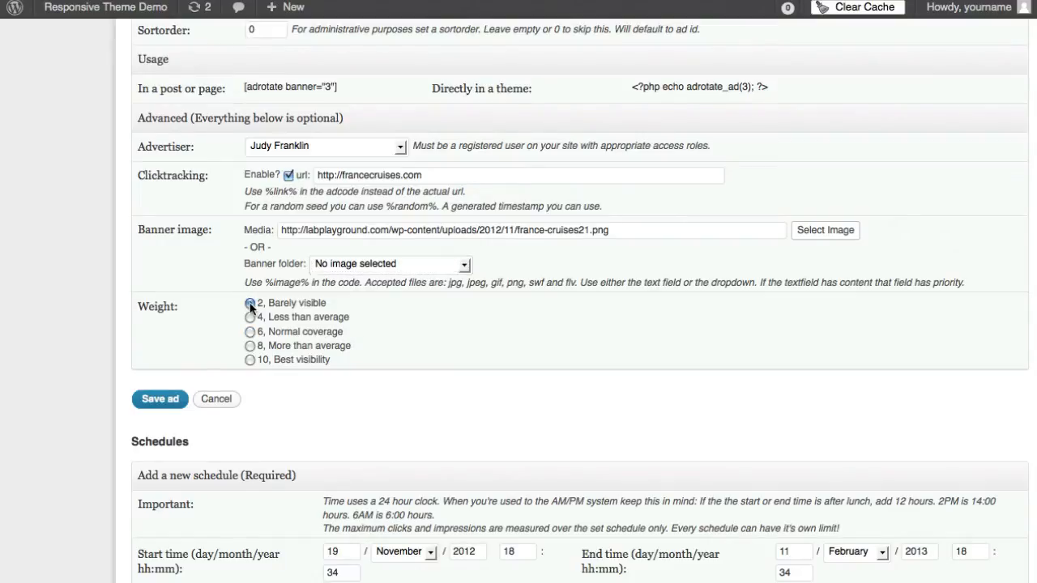
{"action": "left_click", "coordinate": [249, 359]}
{"action": "left_click", "coordinate": [250, 332]}
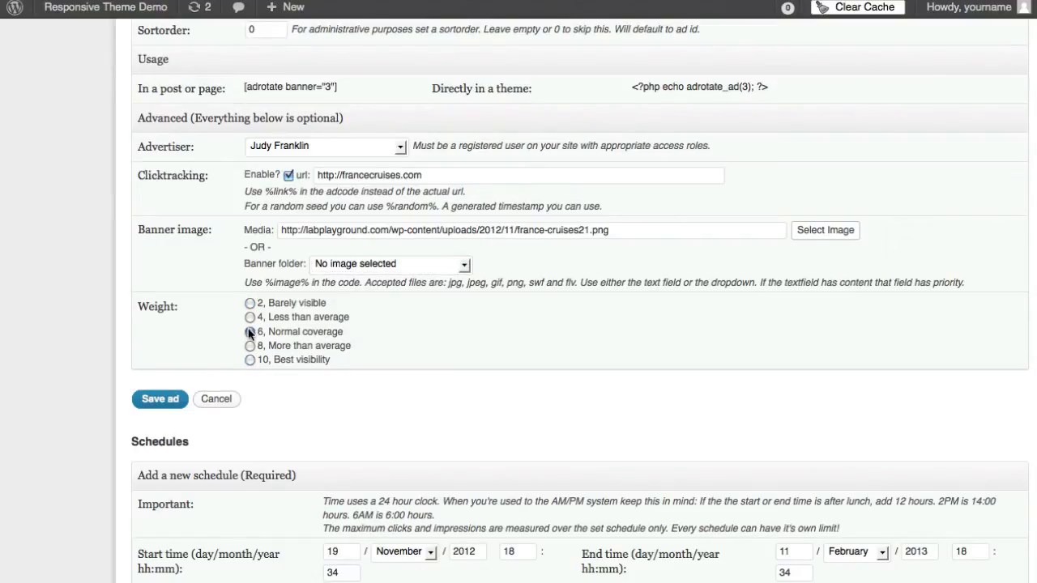
{"action": "left_click", "coordinate": [170, 401]}
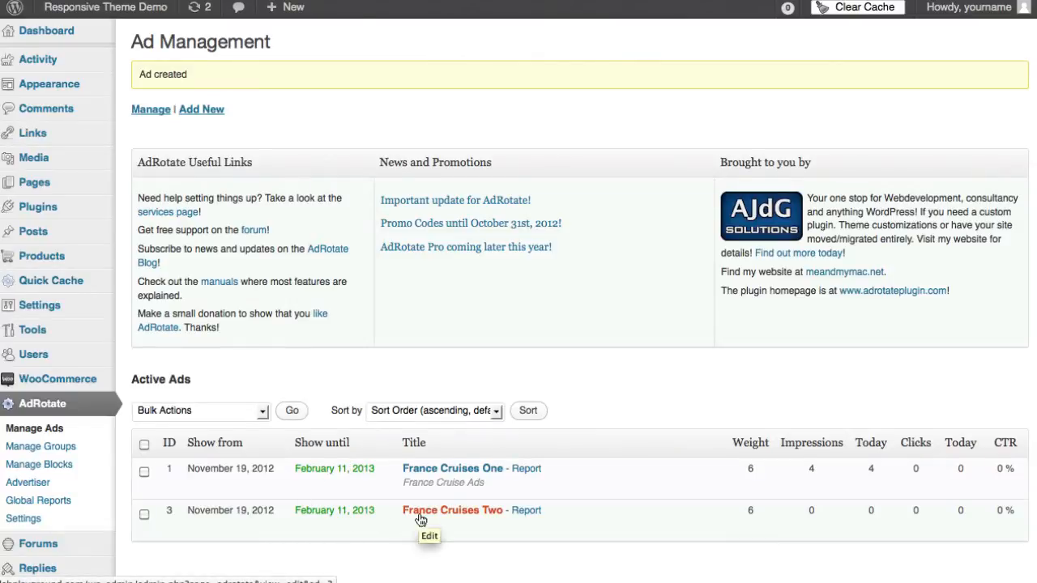
Open the France Cruises Two ad for editing and examine its preview, schedules and timeframe limits.
{"action": "scroll", "coordinate": [568, 427], "scroll_direction": "down", "scroll_amount": 15}
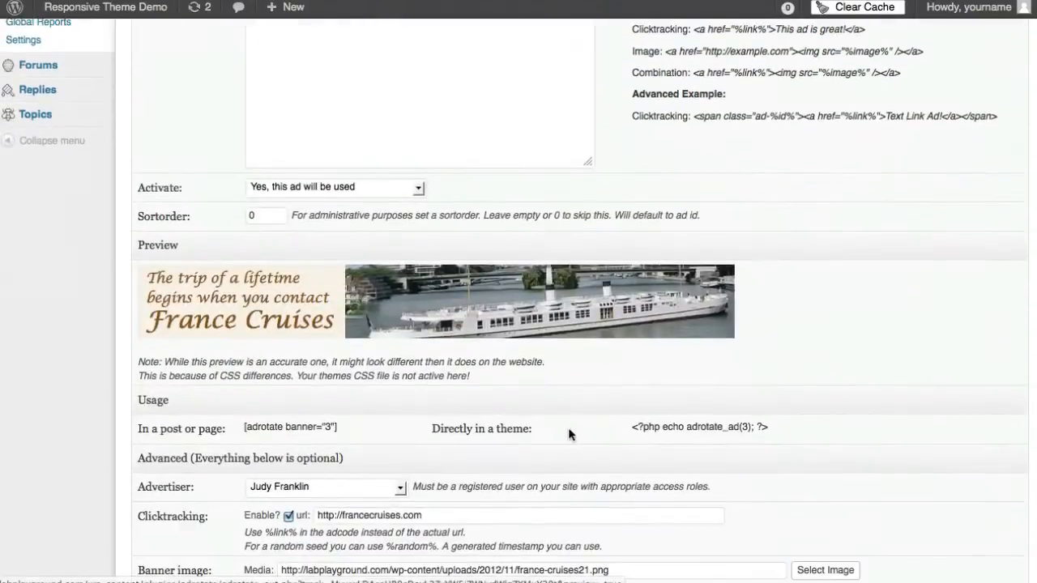
{"action": "scroll", "coordinate": [627, 442], "scroll_direction": "down", "scroll_amount": 4}
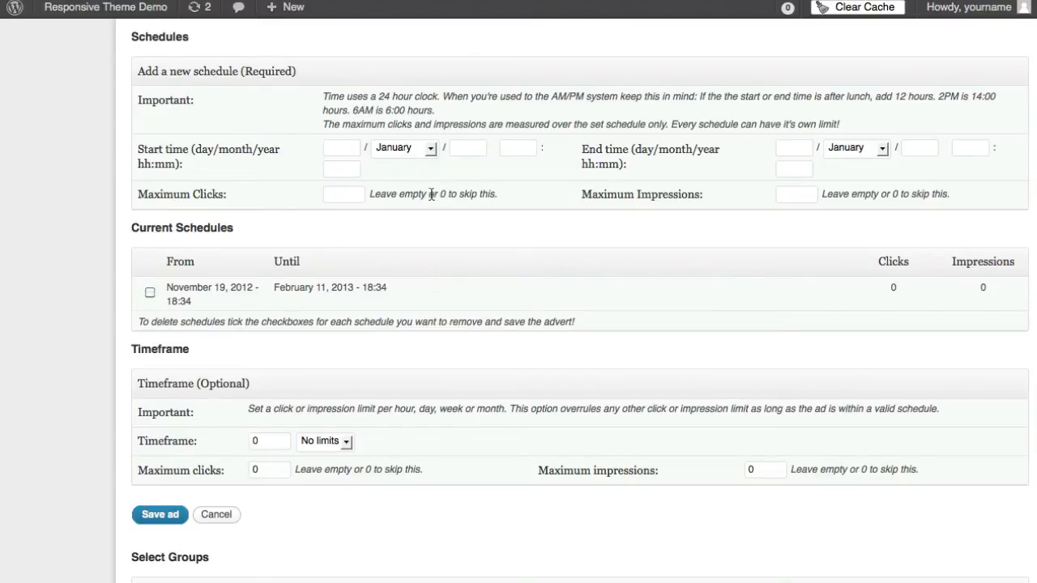
{"action": "left_click", "coordinate": [149, 292]}
{"action": "left_click", "coordinate": [149, 294]}
{"action": "scroll", "coordinate": [387, 402], "scroll_direction": "down", "scroll_amount": 1}
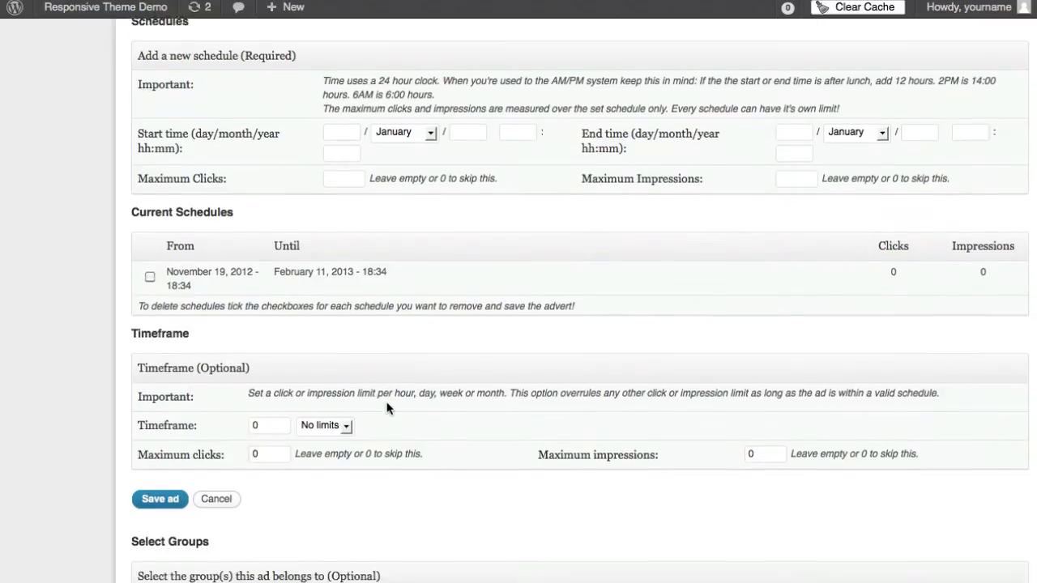
{"action": "scroll", "coordinate": [386, 408], "scroll_direction": "down", "scroll_amount": 5}
{"action": "scroll", "coordinate": [389, 402], "scroll_direction": "up", "scroll_amount": 6}
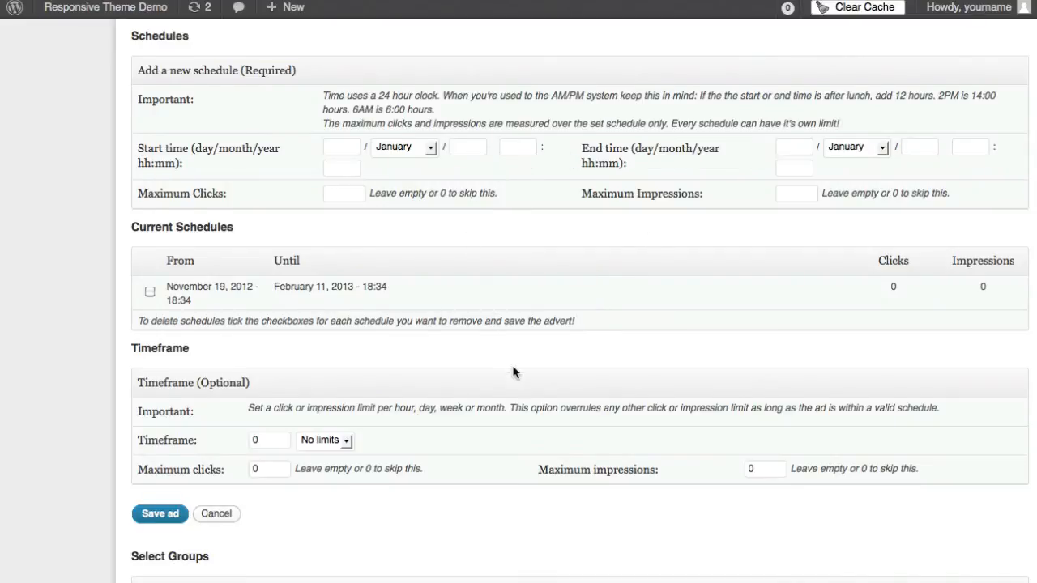
Assign the France Cruises Two ad to the France Cruise Ads group and save the ad.
{"action": "scroll", "coordinate": [513, 373], "scroll_direction": "down", "scroll_amount": 4}
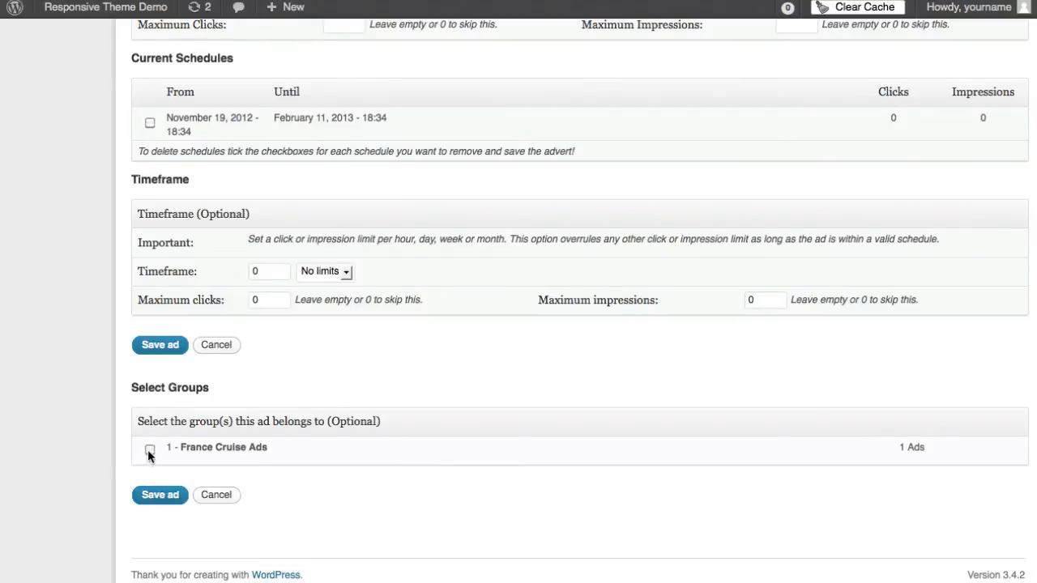
{"action": "left_click_drag", "start_coordinate": [175, 448], "coordinate": [280, 450]}
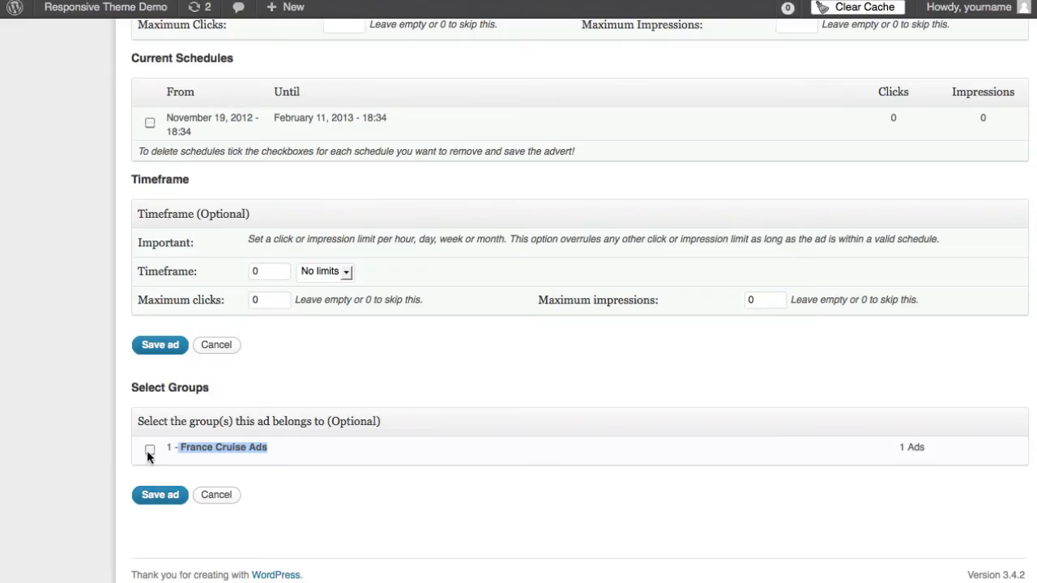
{"action": "left_click", "coordinate": [149, 449]}
{"action": "left_click", "coordinate": [156, 496]}
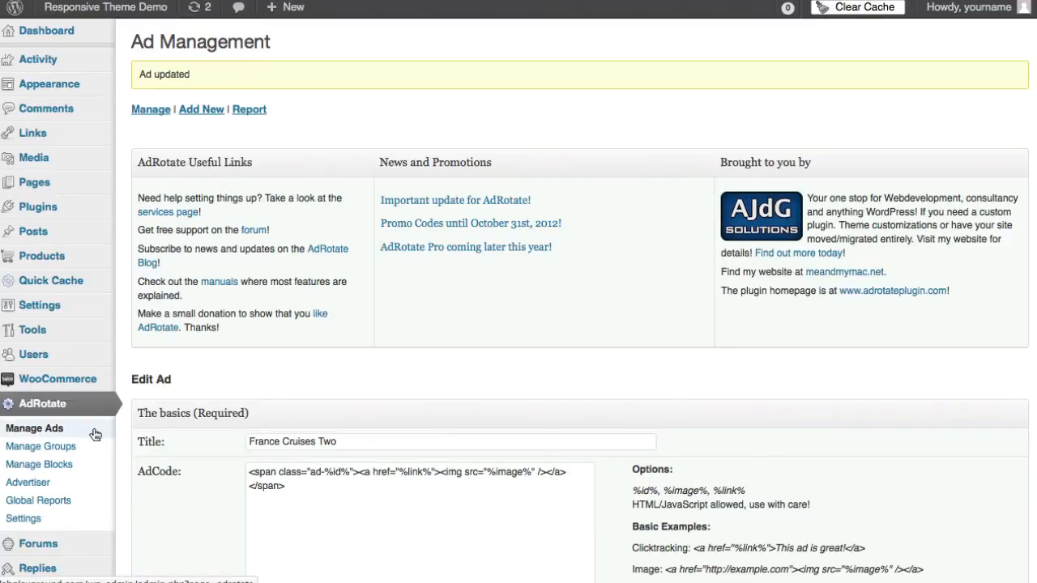
Open the France Cruise Ads group for editing and check its name.
{"action": "left_click", "coordinate": [55, 455]}
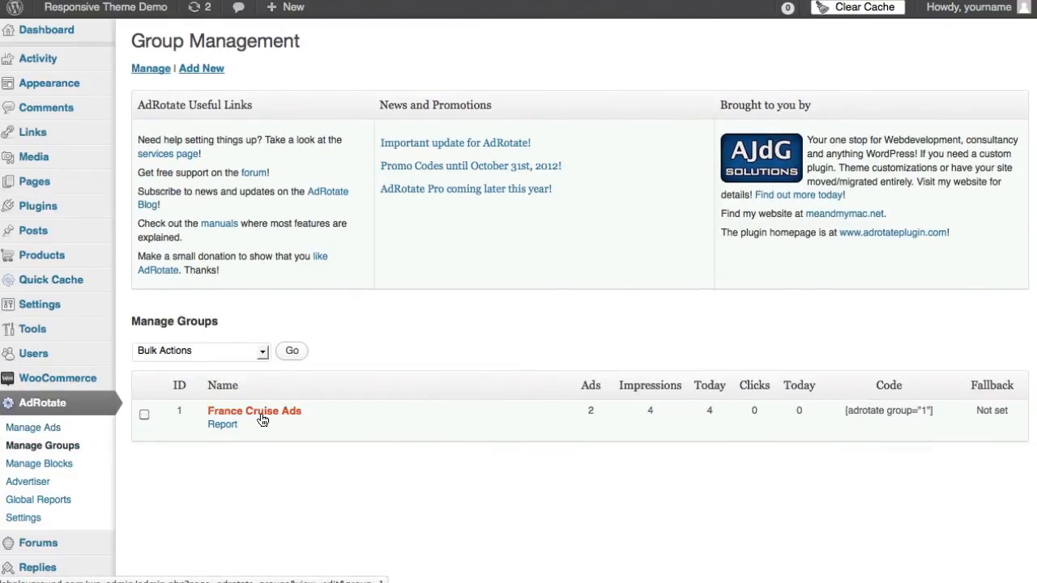
{"action": "left_click", "coordinate": [217, 419]}
{"action": "scroll", "coordinate": [667, 262], "scroll_direction": "down", "scroll_amount": 5}
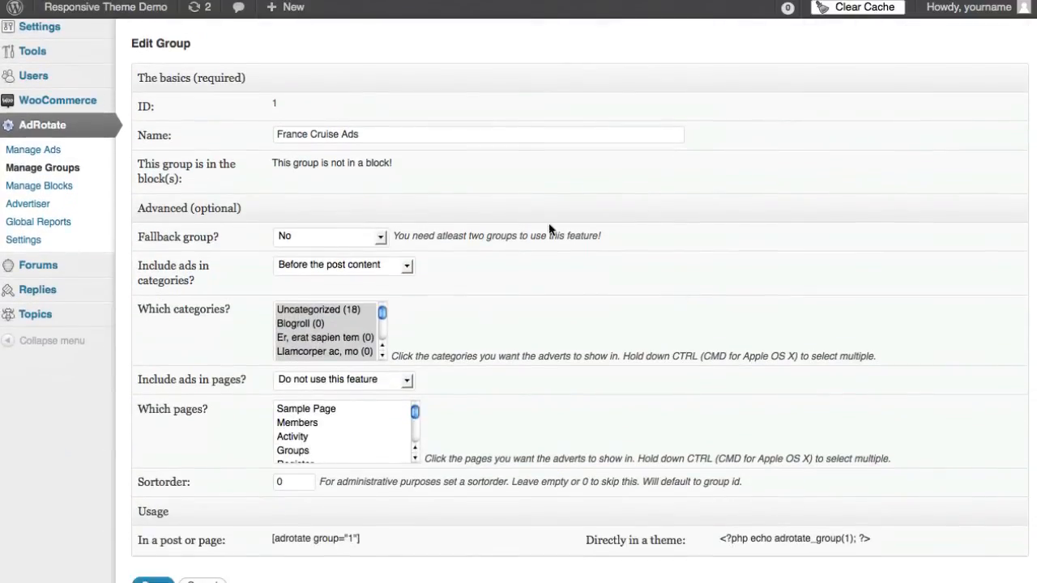
{"action": "left_click_drag", "start_coordinate": [394, 135], "coordinate": [284, 135]}
{"action": "left_click", "coordinate": [300, 106]}
Examine the group's usage codes for a post or page and directly in a theme.
{"action": "left_click_drag", "start_coordinate": [362, 538], "coordinate": [270, 538]}
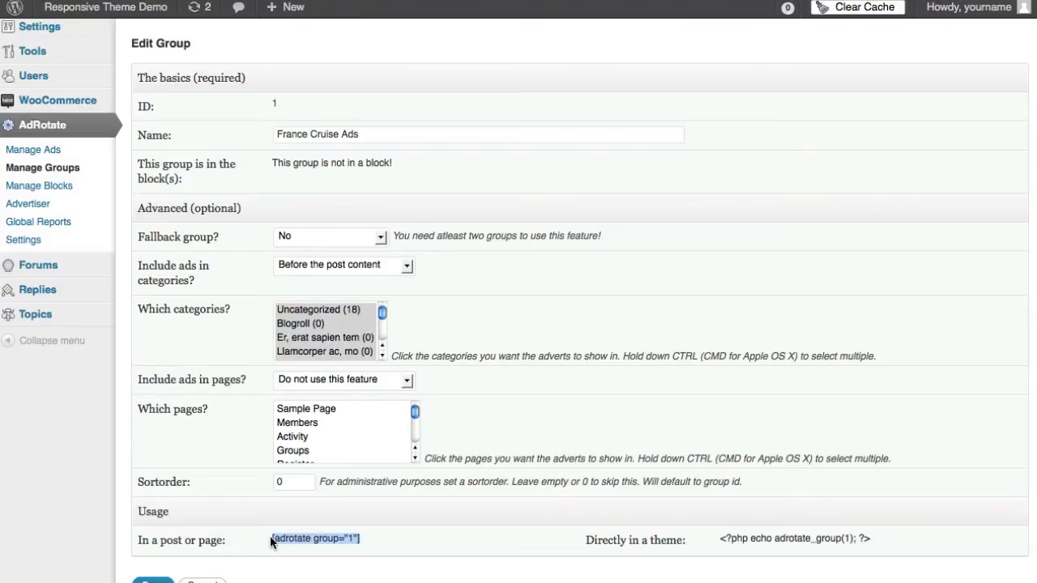
{"action": "left_click_drag", "start_coordinate": [719, 538], "coordinate": [892, 537]}
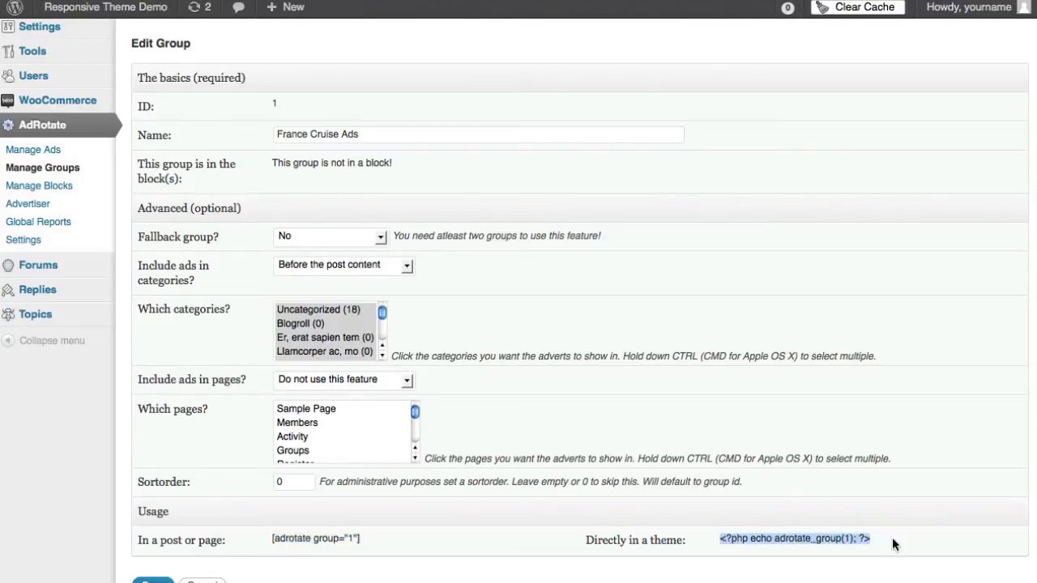
{"action": "left_click", "coordinate": [917, 540]}
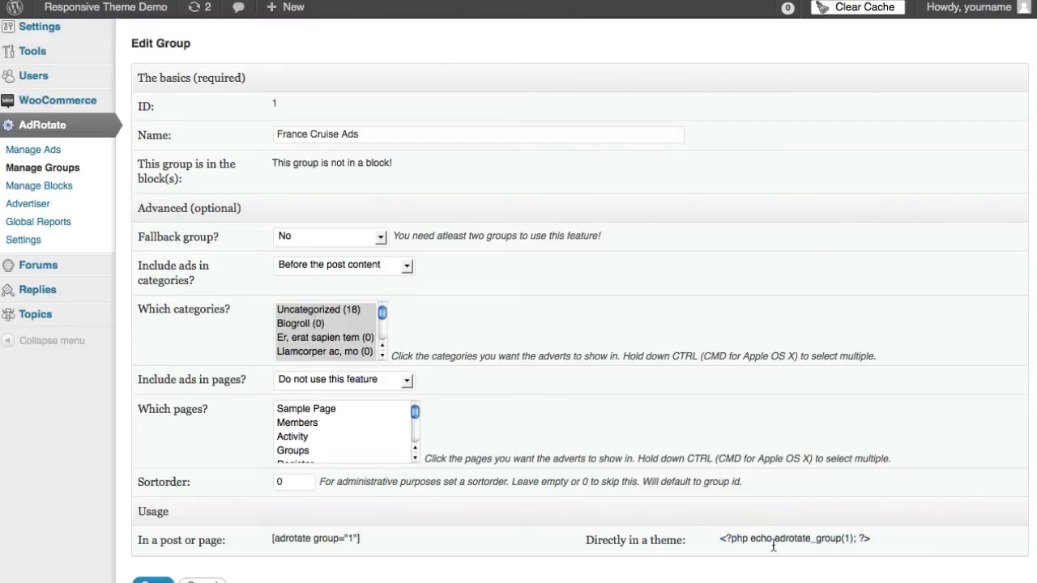
{"action": "left_click_drag", "start_coordinate": [880, 545], "coordinate": [716, 540]}
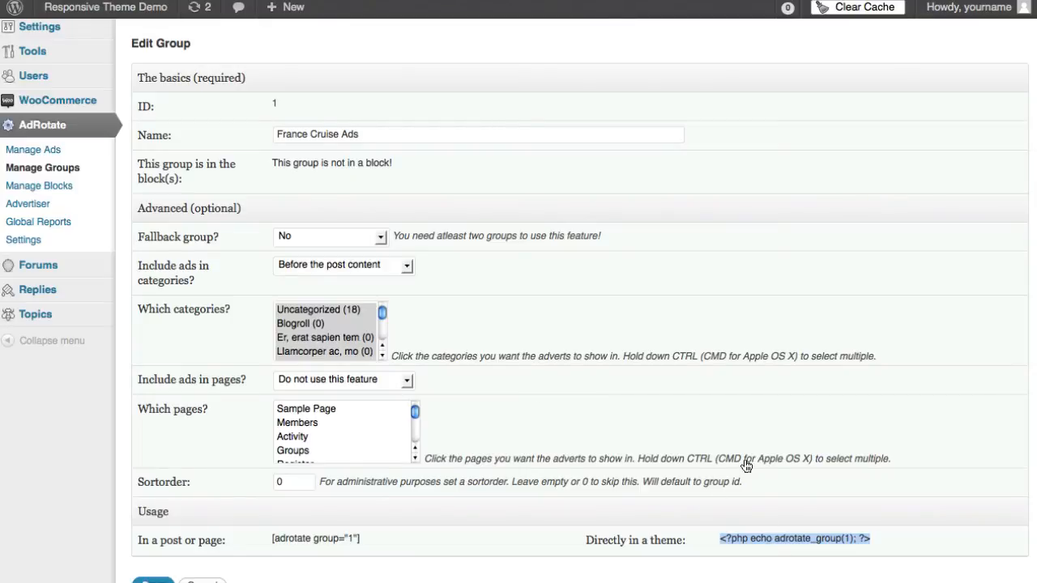
{"action": "left_click", "coordinate": [614, 304]}
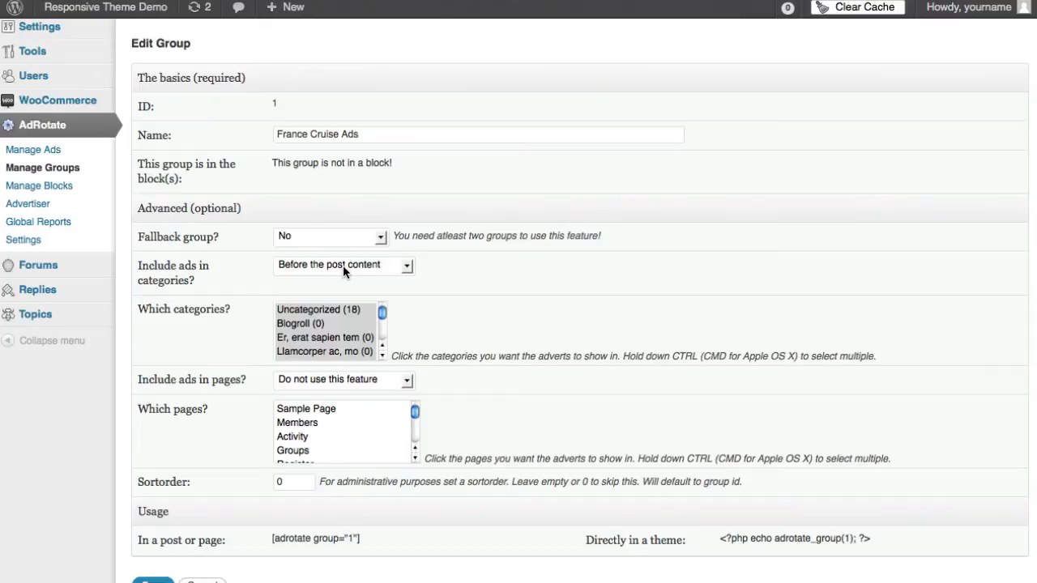
Include the group's ads before the post content and select all categories from Uncategorized to years.
{"action": "left_click", "coordinate": [309, 268]}
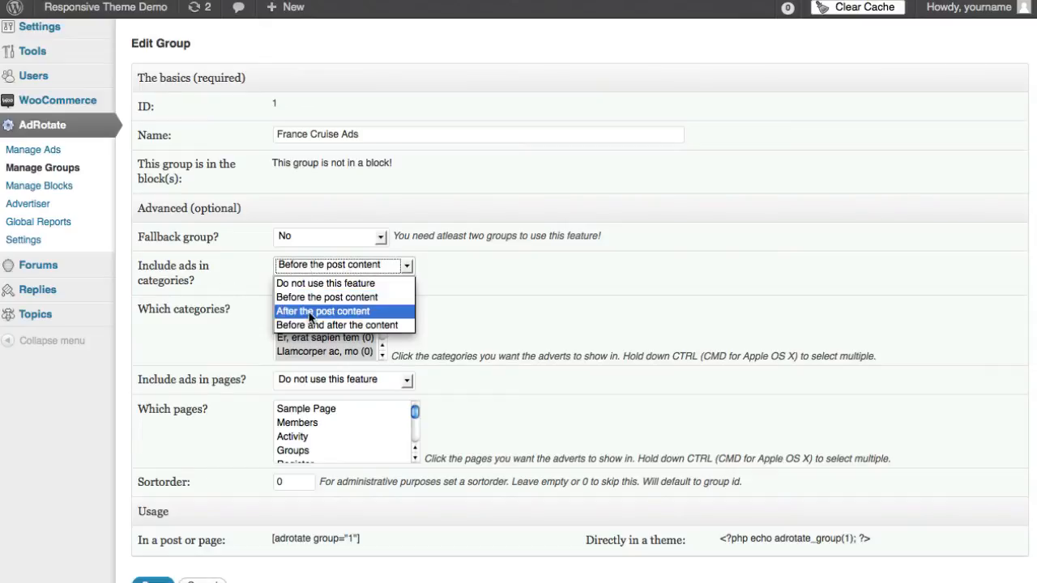
{"action": "left_click", "coordinate": [309, 299]}
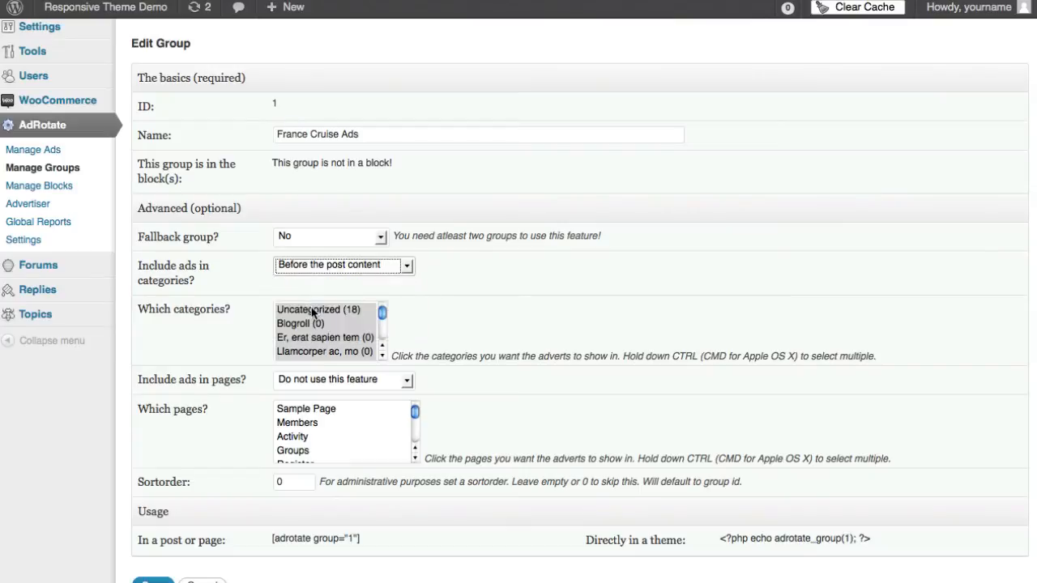
{"action": "left_click", "coordinate": [313, 313]}
{"action": "left_click", "coordinate": [316, 337], "text": "shift"}
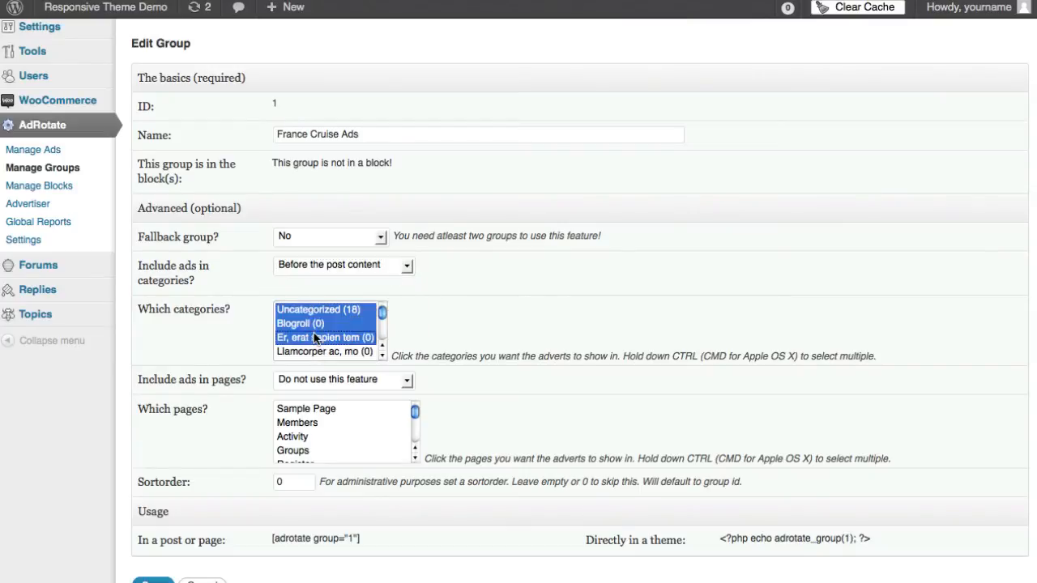
{"action": "left_click", "coordinate": [316, 352]}
{"action": "left_click", "coordinate": [316, 314]}
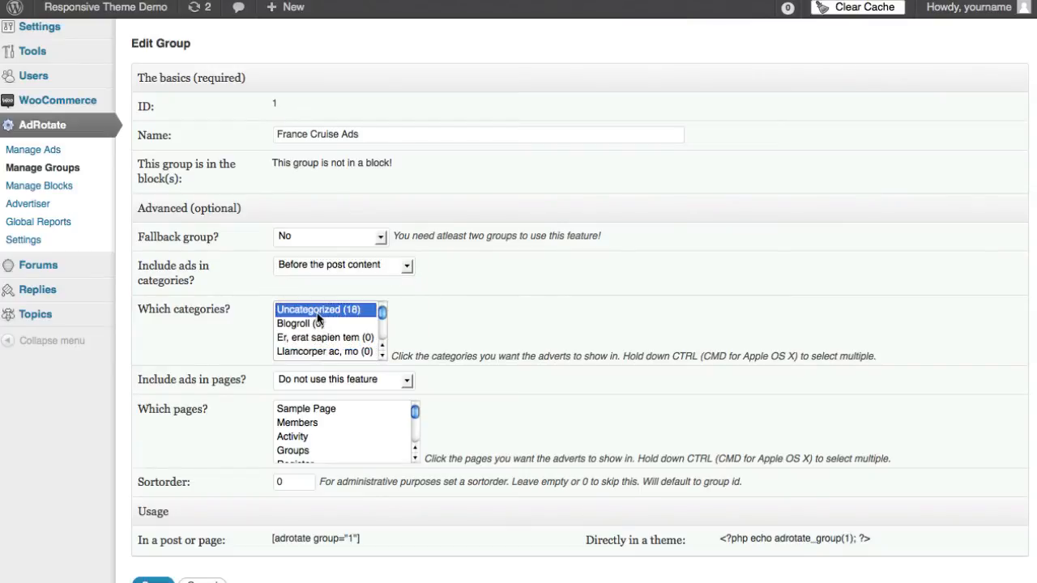
{"action": "scroll", "coordinate": [330, 323], "scroll_direction": "down", "scroll_amount": 3}
{"action": "scroll", "coordinate": [331, 326], "scroll_direction": "down", "scroll_amount": 10}
{"action": "left_click", "coordinate": [327, 353], "text": "shift"}
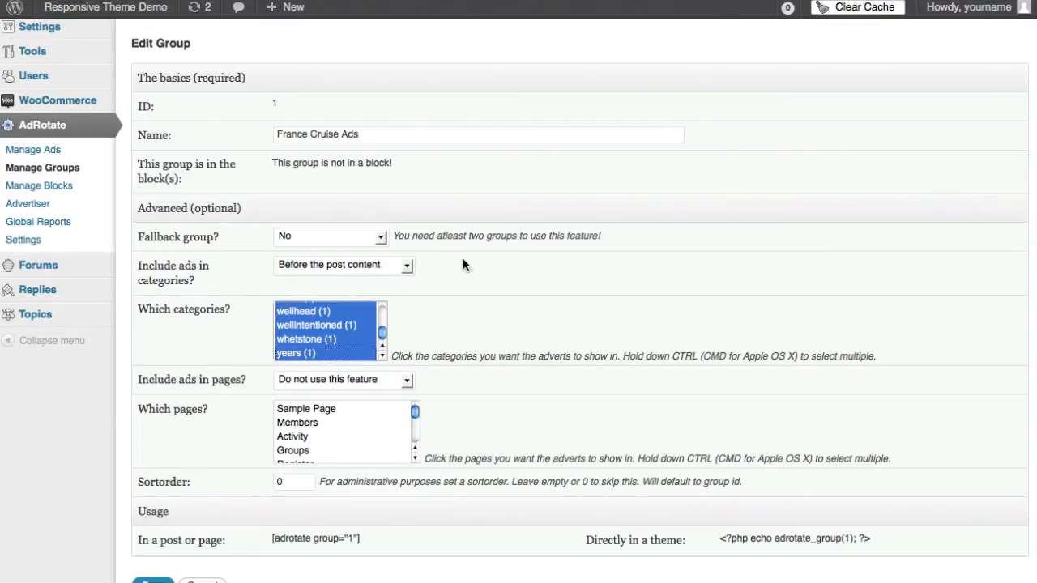
Keep the fallback group set to No and save the group with both France Cruises ads.
{"action": "left_click", "coordinate": [321, 239]}
{"action": "left_click", "coordinate": [321, 238]}
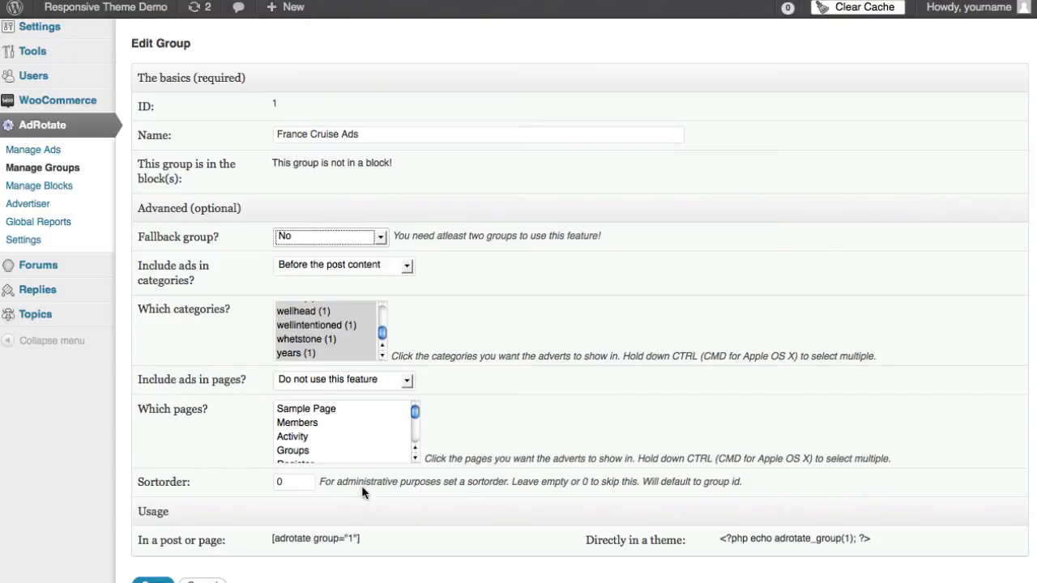
{"action": "scroll", "coordinate": [397, 384], "scroll_direction": "down", "scroll_amount": 5}
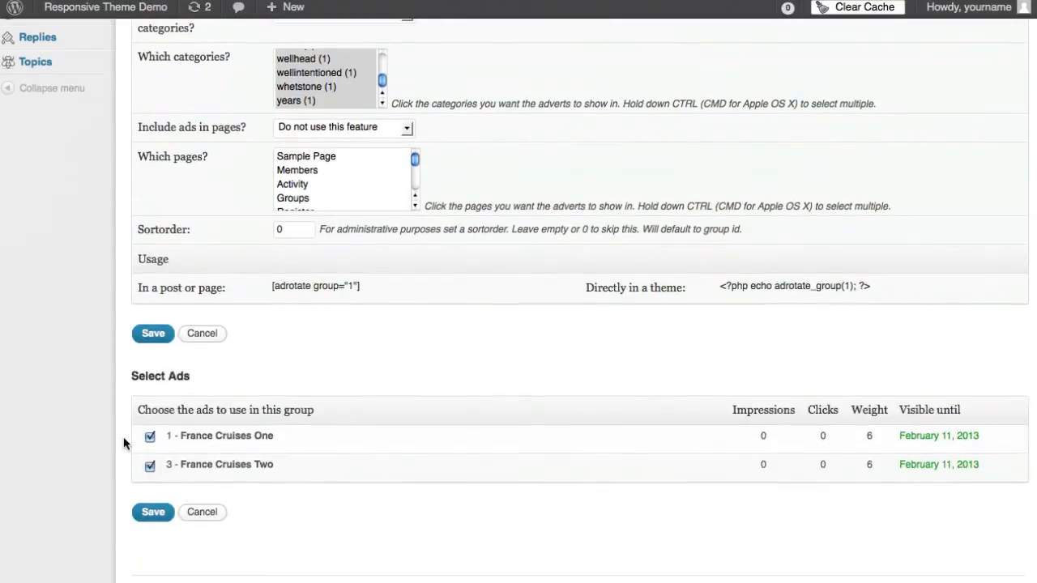
{"action": "left_click", "coordinate": [153, 339]}
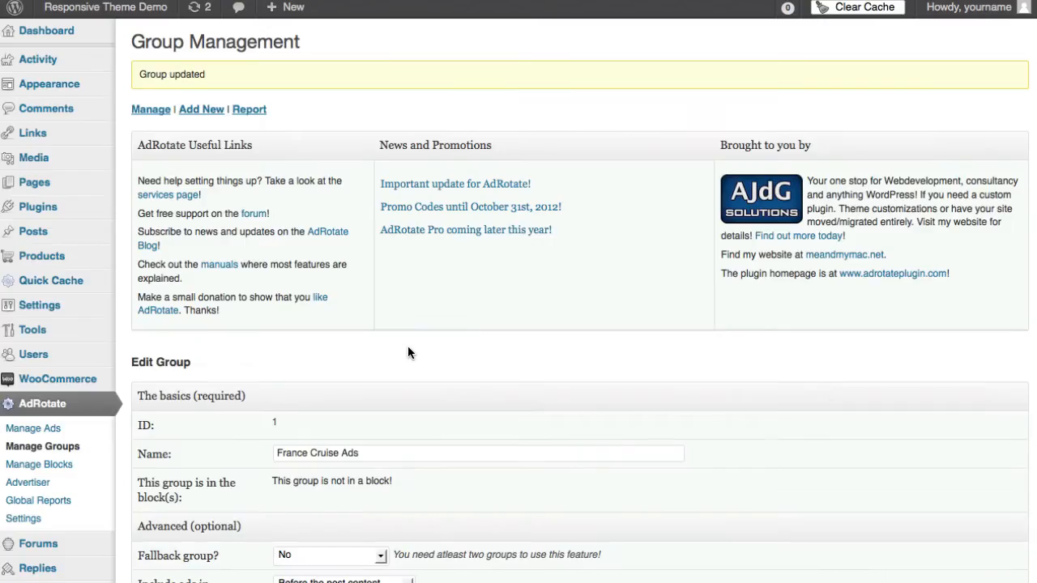
Look over the saved group settings and check the France Cruises banner on the site's Images Test post.
{"action": "scroll", "coordinate": [452, 347], "scroll_direction": "down", "scroll_amount": 1}
{"action": "scroll", "coordinate": [452, 347], "scroll_direction": "down", "scroll_amount": 10}
{"action": "scroll", "coordinate": [444, 445], "scroll_direction": "down", "scroll_amount": 2}
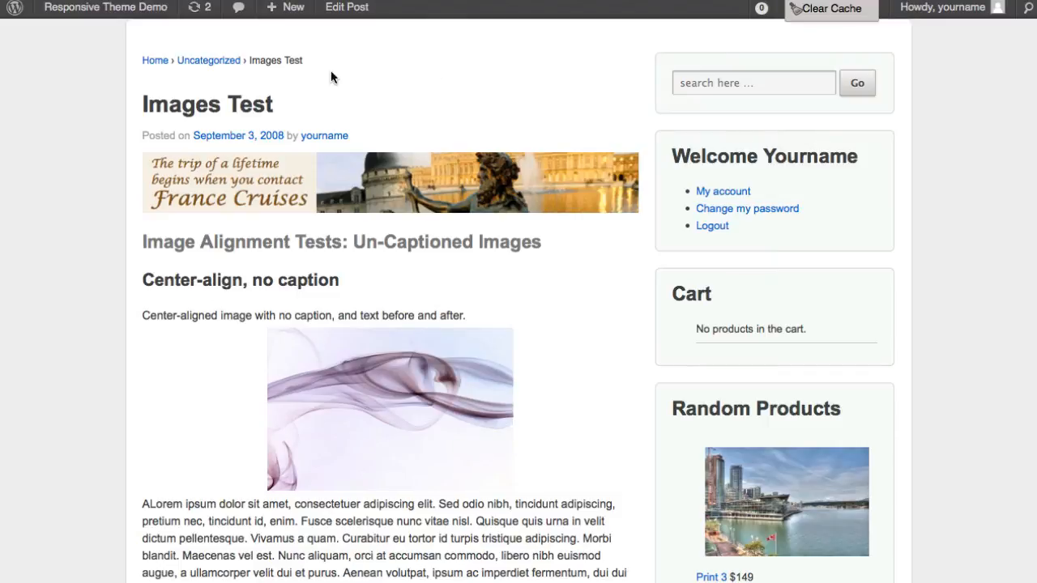
{"action": "scroll", "coordinate": [335, 89], "scroll_direction": "up", "scroll_amount": 3}
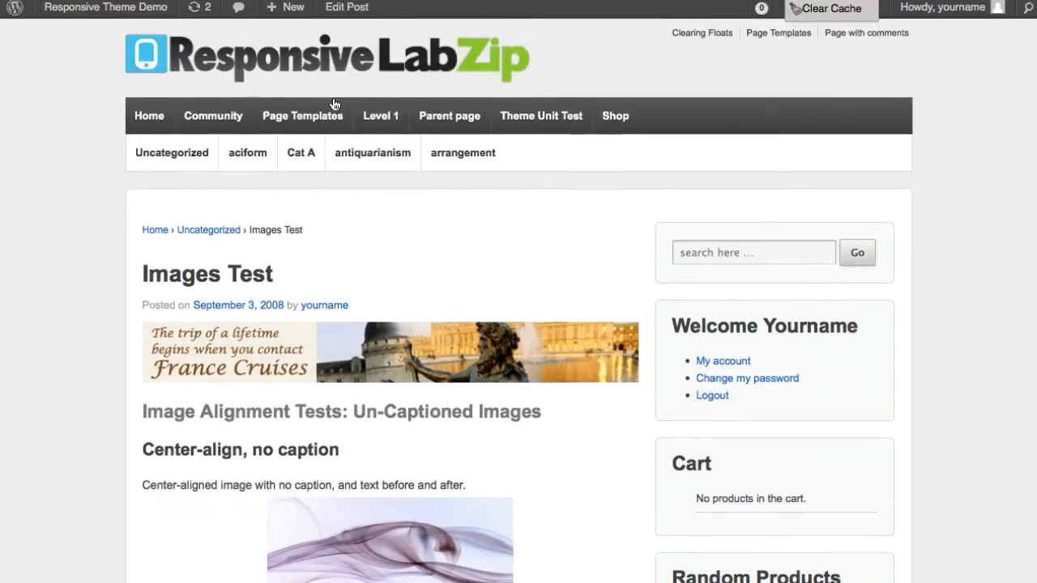
View the Uncategorized archive and return to the Images Test post to check the banner rotation.
{"action": "left_click", "coordinate": [190, 160]}
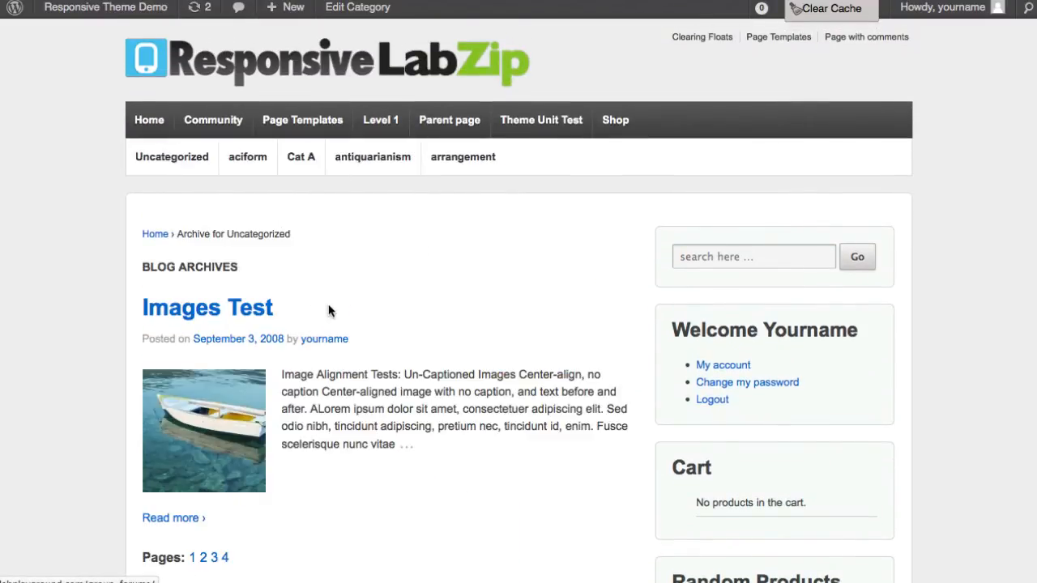
{"action": "scroll", "coordinate": [301, 349], "scroll_direction": "down", "scroll_amount": 4}
{"action": "scroll", "coordinate": [297, 351], "scroll_direction": "up", "scroll_amount": 4}
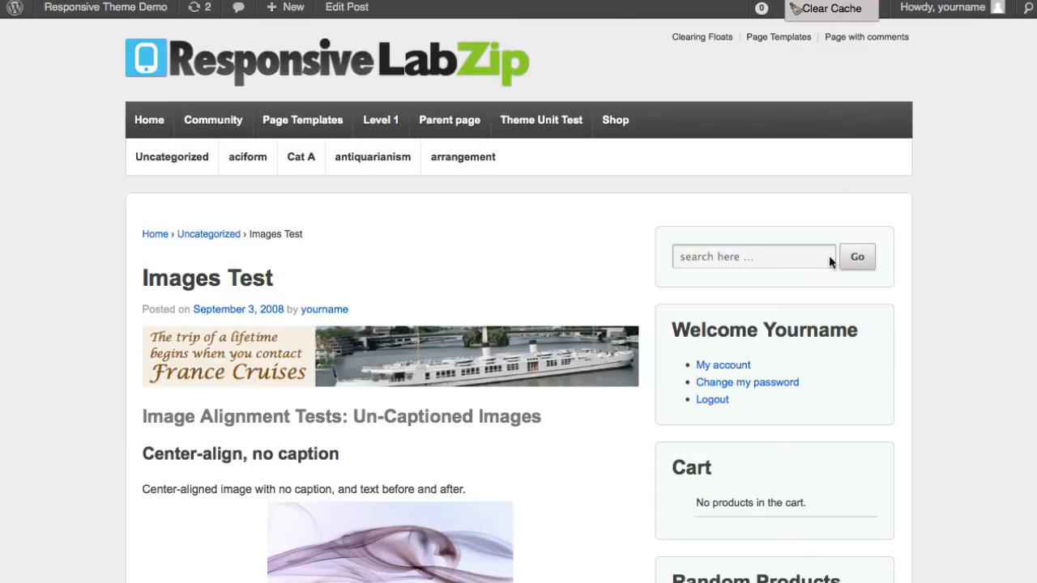
Open AdRotate's global reports and examine the overall statistics and impressions chart.
{"action": "scroll", "coordinate": [824, 350], "scroll_direction": "down", "scroll_amount": 3}
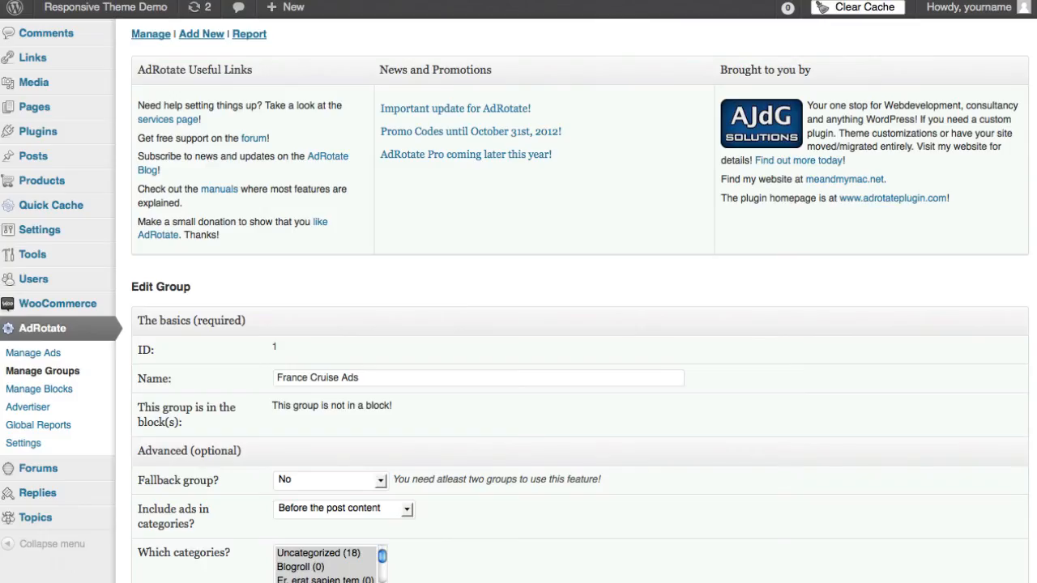
{"action": "left_click", "coordinate": [53, 407]}
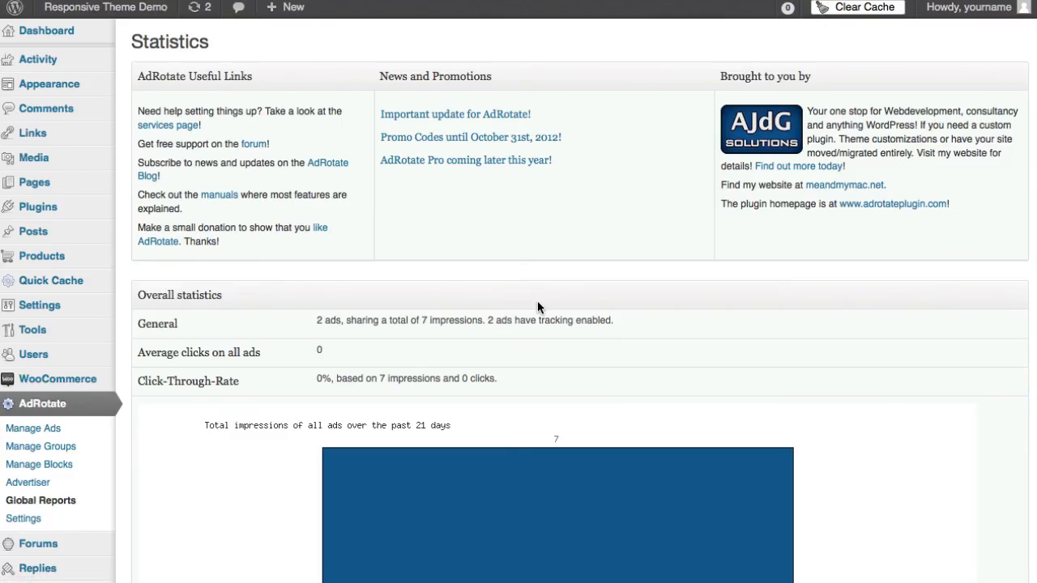
{"action": "scroll", "coordinate": [624, 303], "scroll_direction": "down", "scroll_amount": 5}
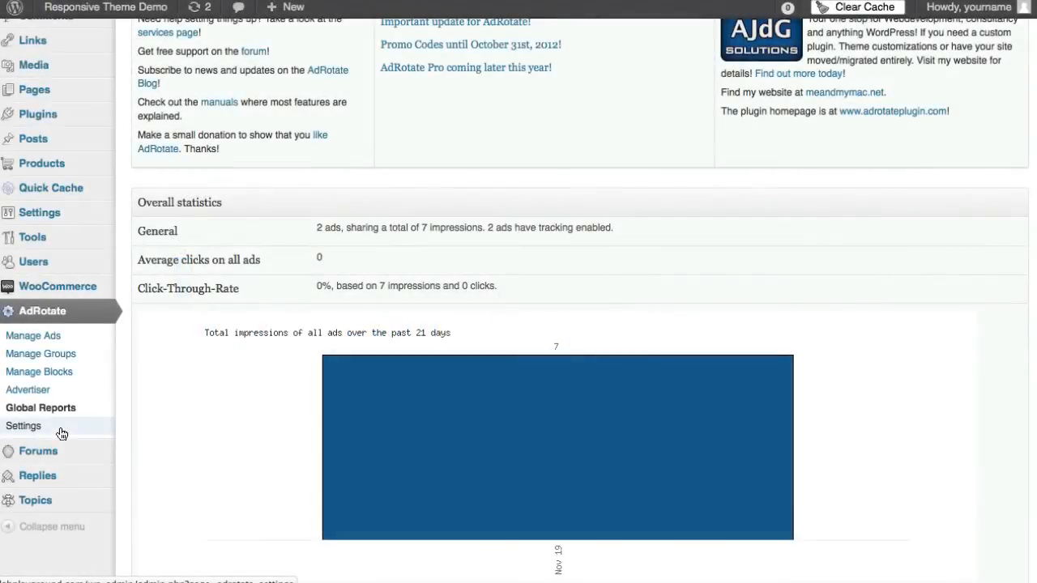
Open the AdRotate settings and check which roles can be given access to the Advertiser page.
{"action": "left_click", "coordinate": [61, 435]}
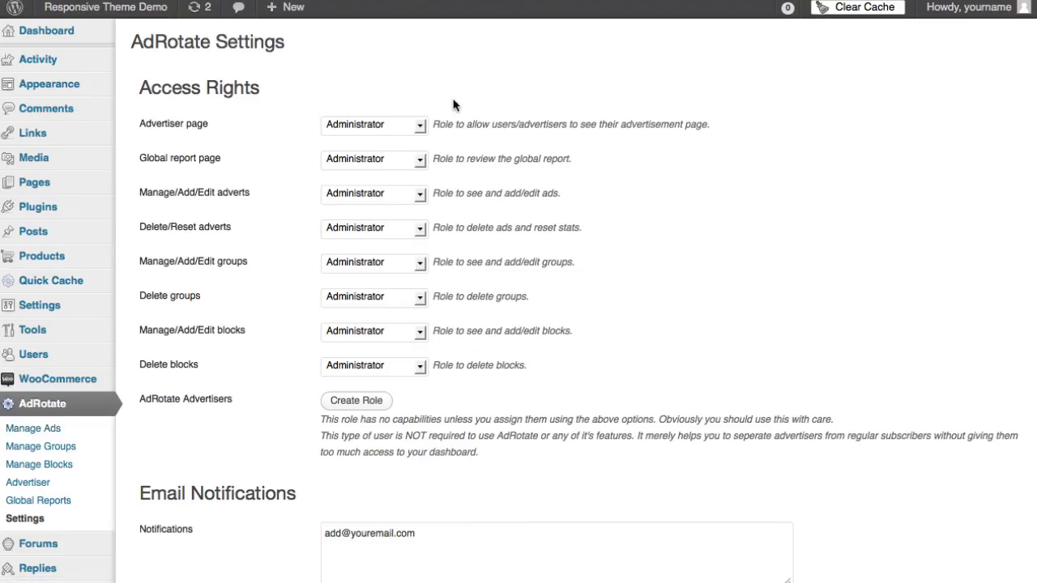
{"action": "left_click", "coordinate": [379, 128]}
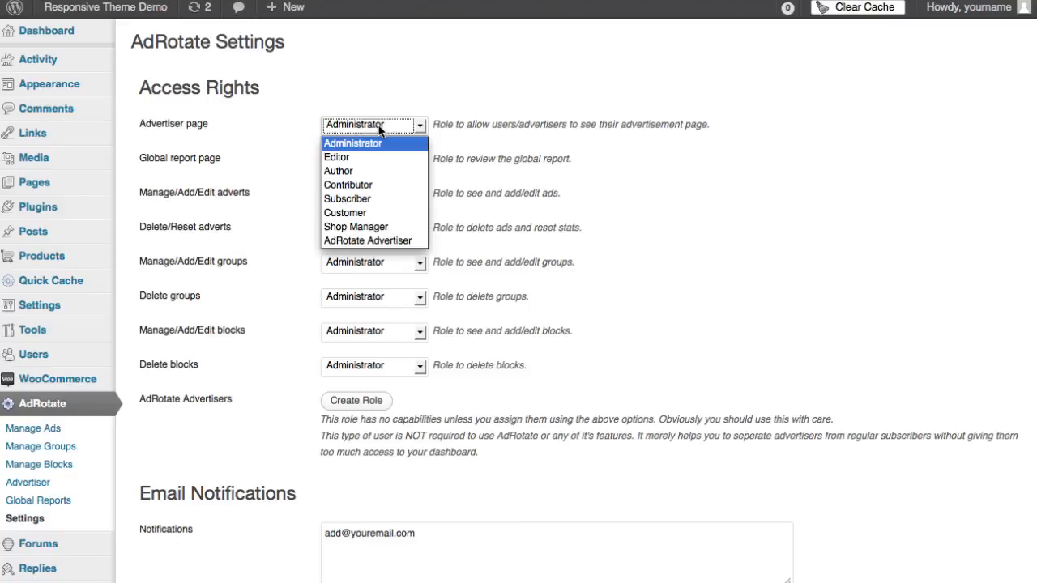
{"action": "left_click", "coordinate": [379, 128]}
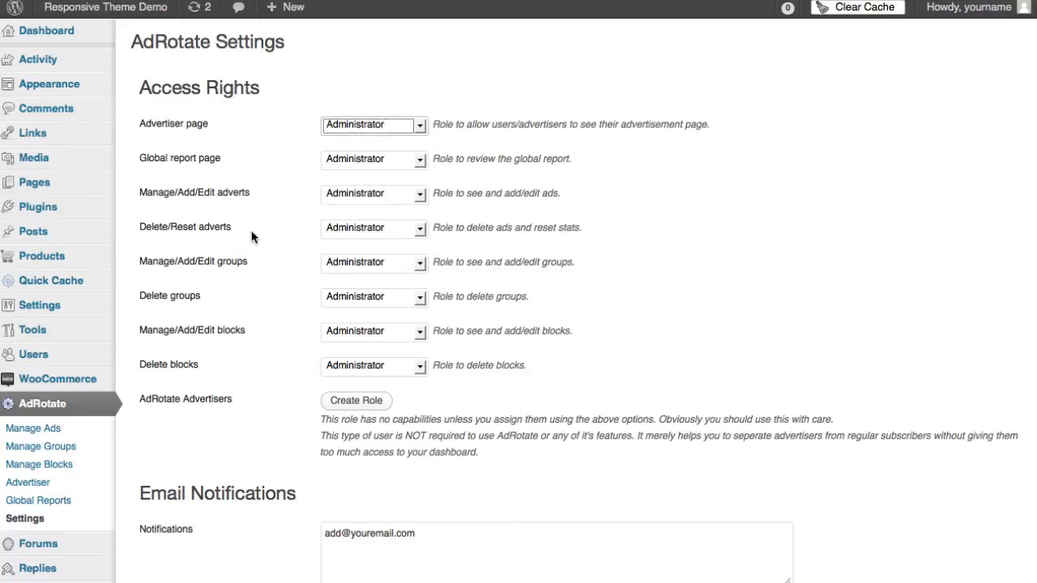
Review the AdRotate notification, advertiser message, click tracker, miscellaneous, maintenance and troubleshooting settings.
{"action": "scroll", "coordinate": [314, 312], "scroll_direction": "down", "scroll_amount": 5}
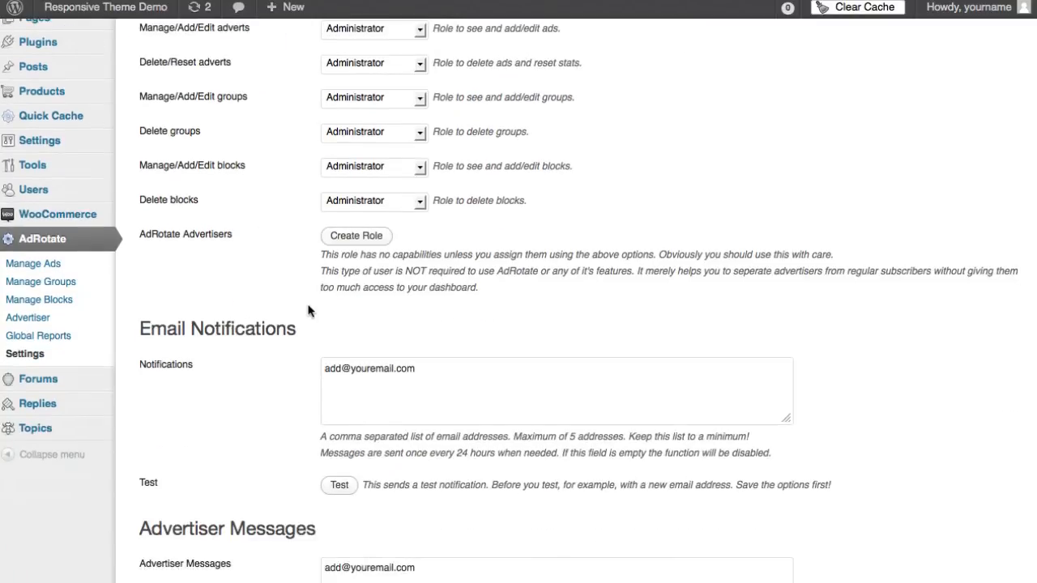
{"action": "scroll", "coordinate": [316, 329], "scroll_direction": "down", "scroll_amount": 14}
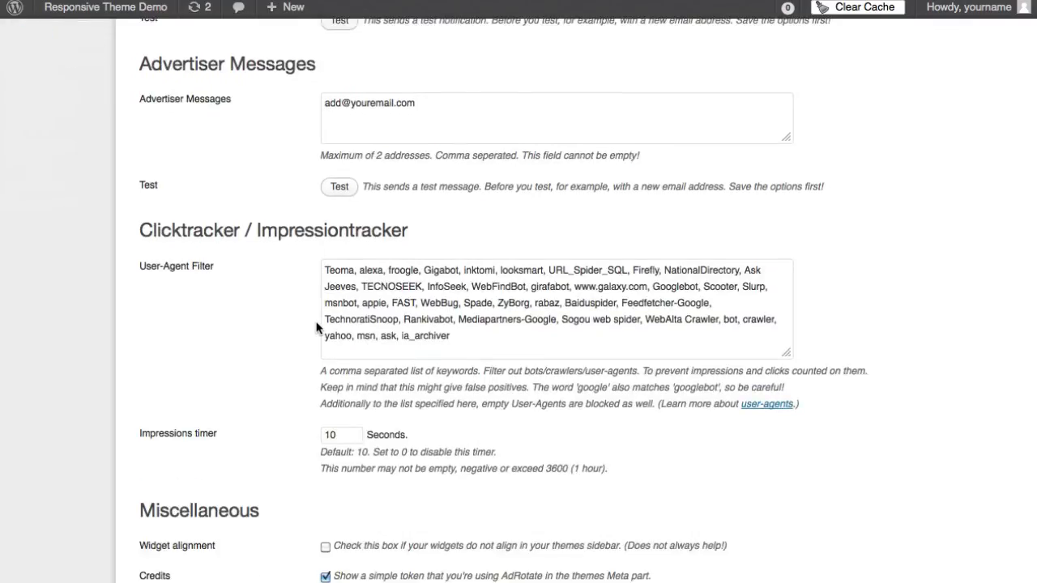
{"action": "scroll", "coordinate": [322, 331], "scroll_direction": "down", "scroll_amount": 11}
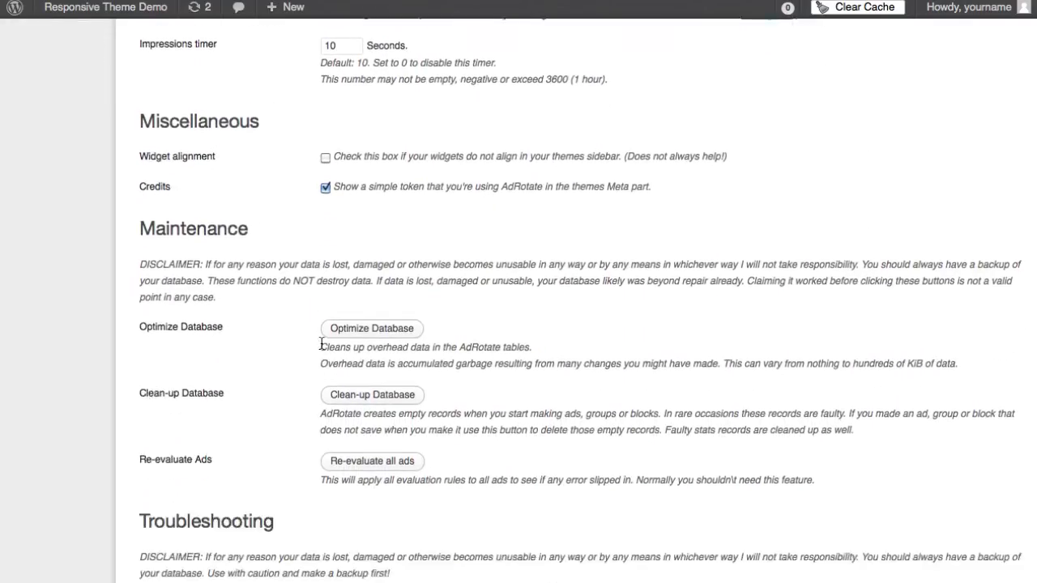
{"action": "scroll", "coordinate": [324, 353], "scroll_direction": "down", "scroll_amount": 2}
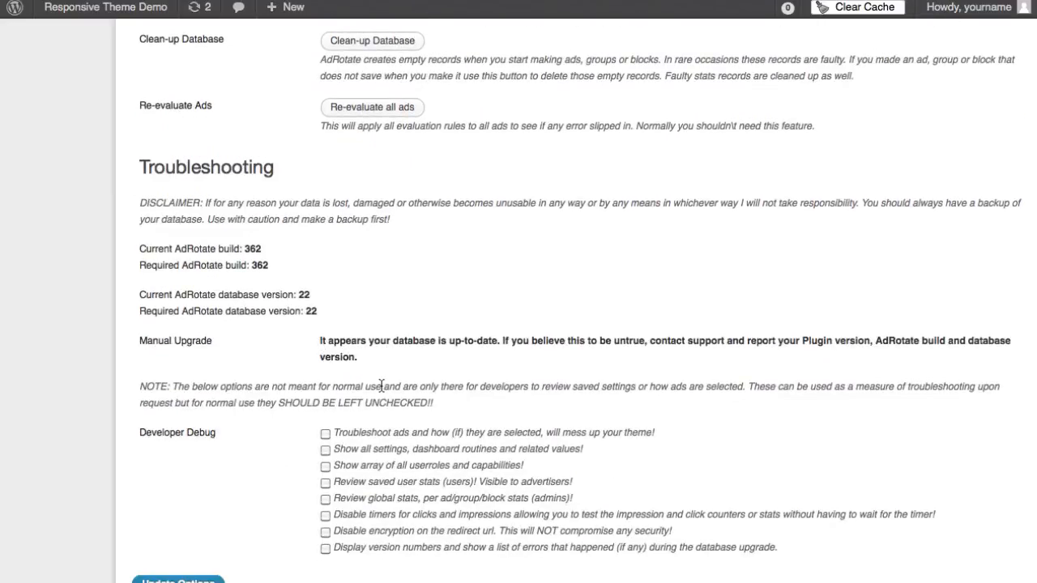
{"action": "scroll", "coordinate": [381, 387], "scroll_direction": "up", "scroll_amount": 20}
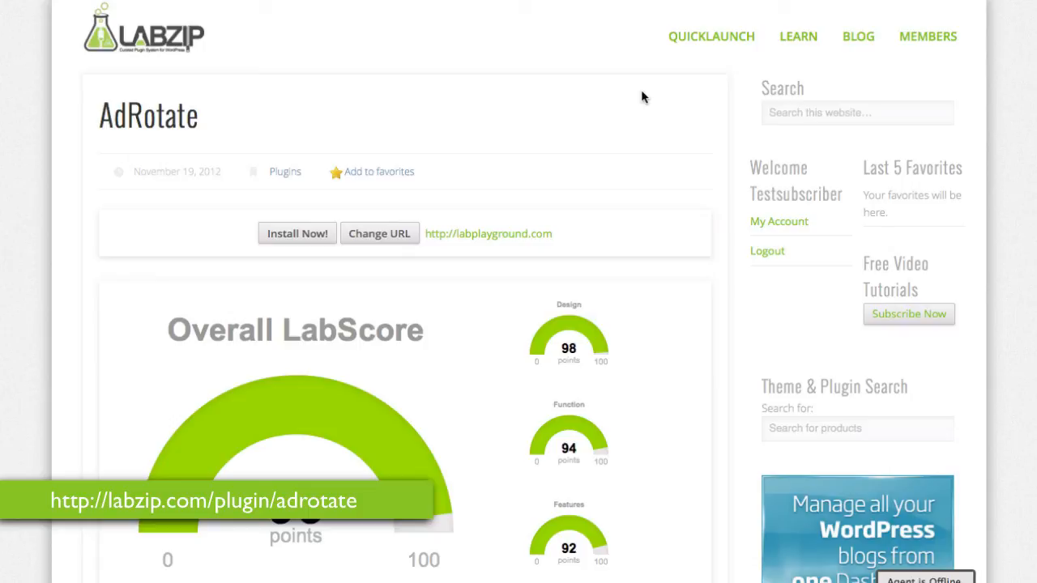
Switch to the LabZip site, open its plugin directory and look at the AdRotate entry's LabScore.
{"action": "mouse_move", "coordinate": [715, 49]}
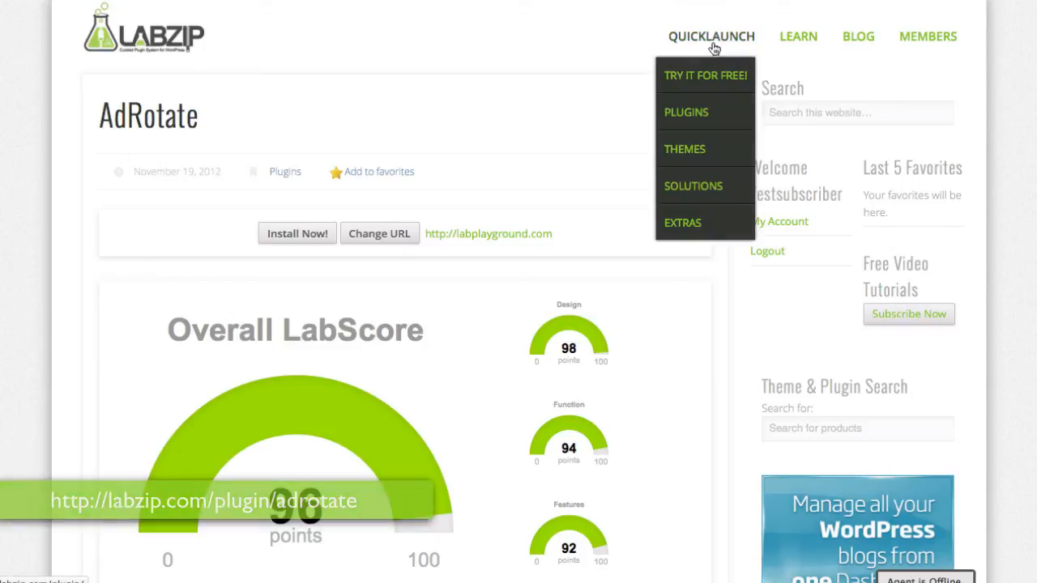
{"action": "mouse_move", "coordinate": [697, 114]}
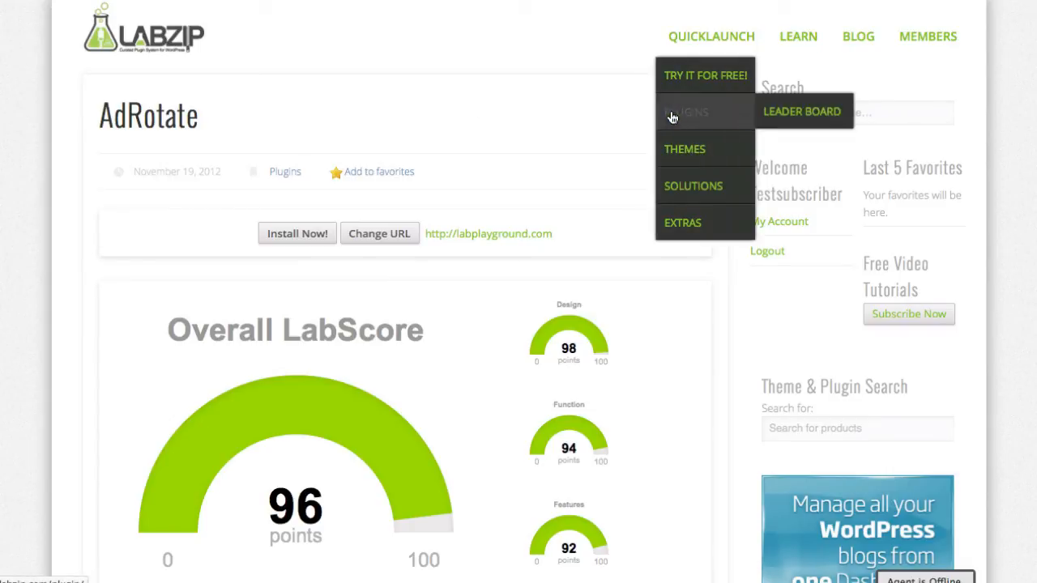
{"action": "left_click", "coordinate": [673, 118]}
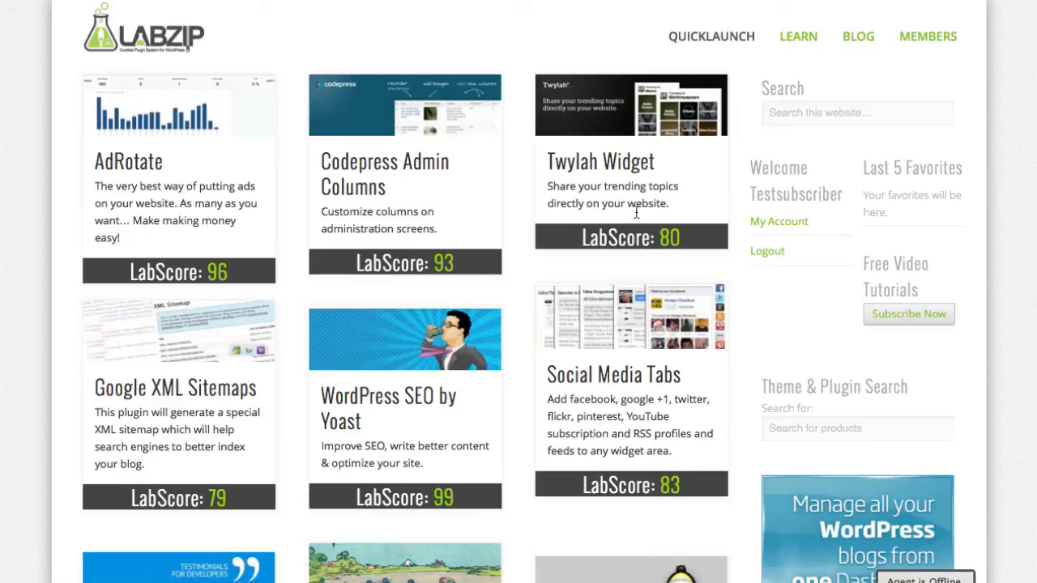
{"action": "left_click", "coordinate": [227, 276]}
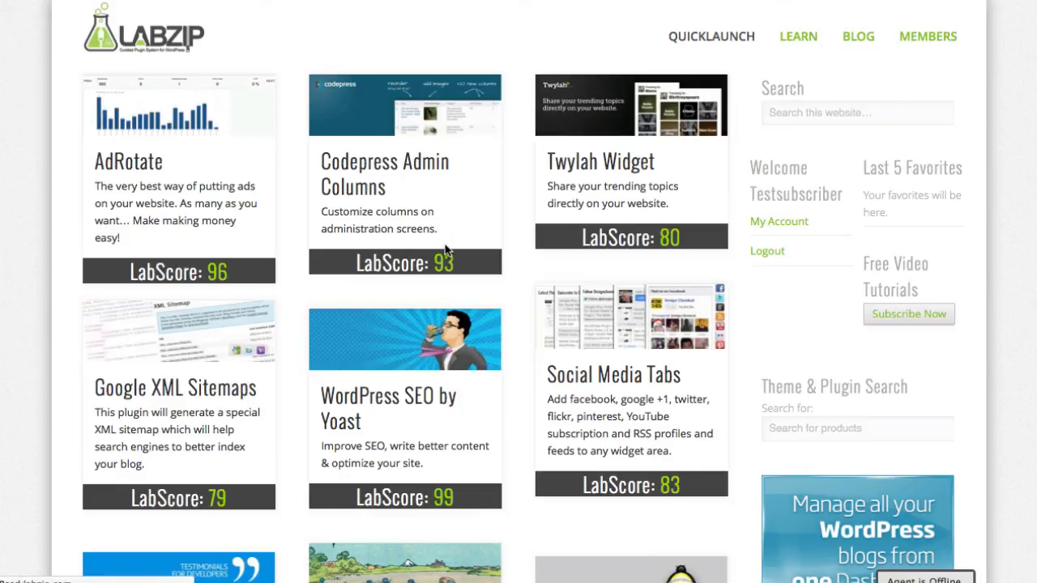